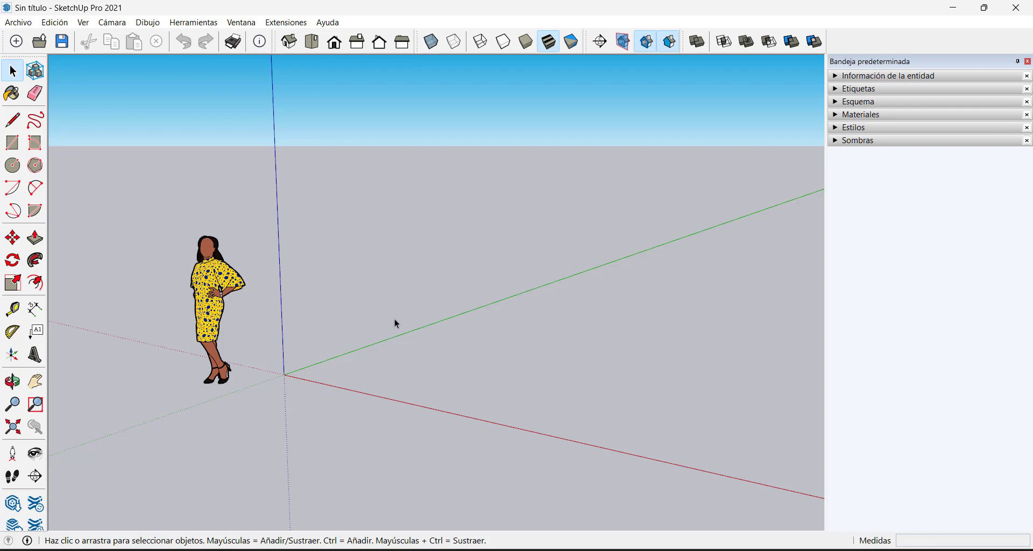
Examine the scale figure and the axes from several angles and distances, including the isometric view
{"action": "middle_click_drag", "start_coordinate": [396, 320], "coordinate": [393, 297]}
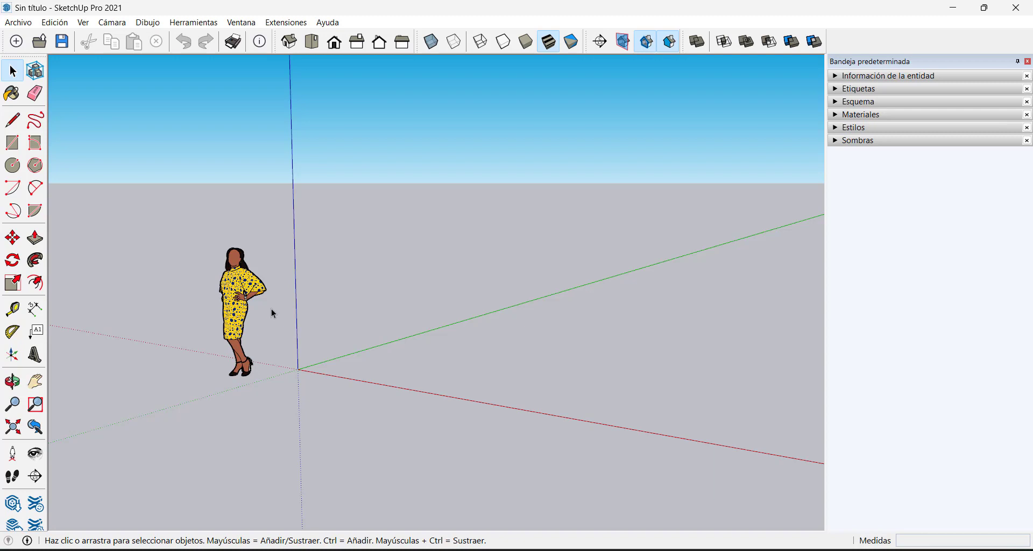
{"action": "middle_click_drag", "start_coordinate": [270, 311], "coordinate": [259, 275]}
{"action": "scroll", "coordinate": [243, 263], "scroll_direction": "up", "scroll_amount": 5}
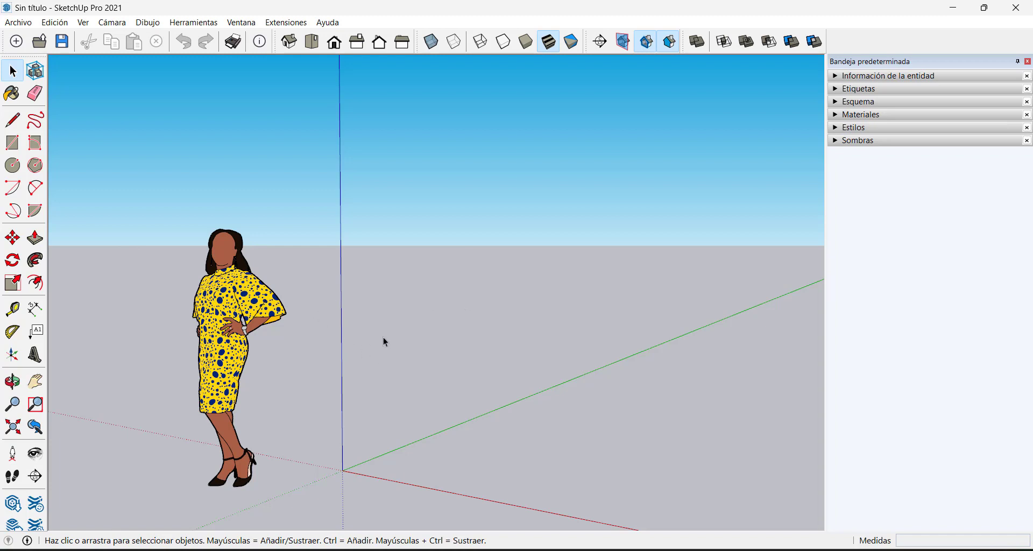
{"action": "middle_click_drag", "start_coordinate": [393, 335], "coordinate": [351, 300]}
{"action": "scroll", "coordinate": [392, 350], "scroll_direction": "down", "scroll_amount": 5}
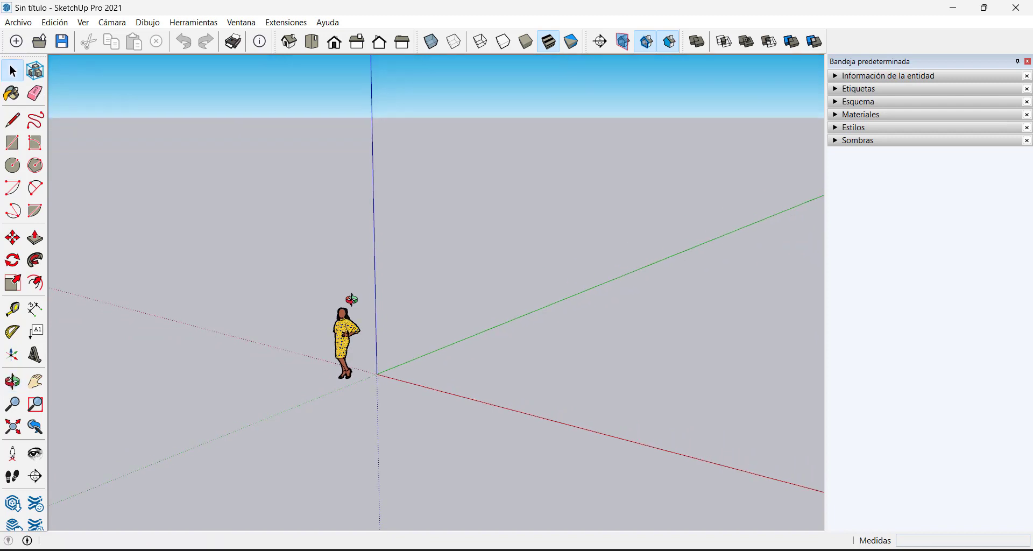
{"action": "left_click", "coordinate": [289, 42]}
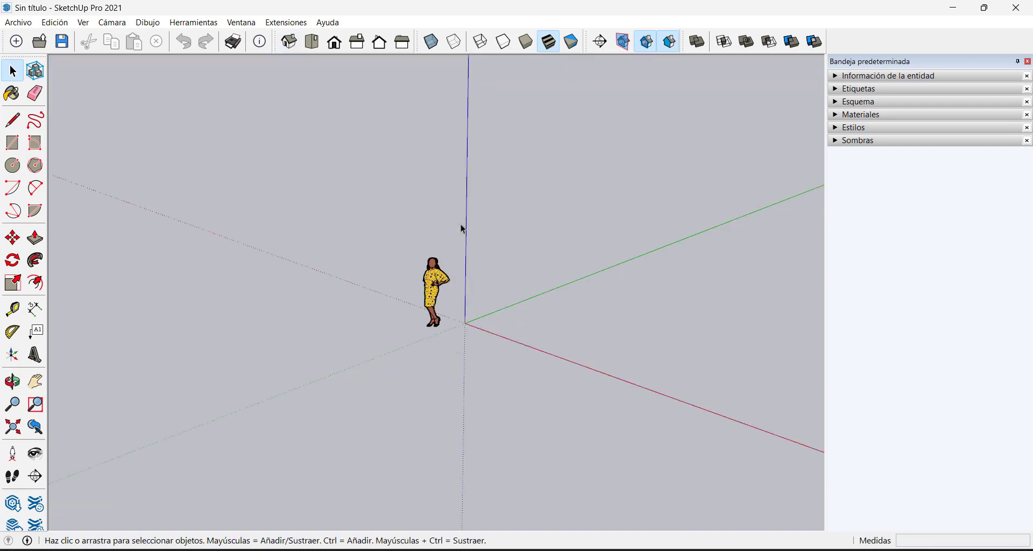
{"action": "key", "text": "o"}
{"action": "left_click_drag", "start_coordinate": [484, 378], "coordinate": [472, 289]}
{"action": "key", "text": "space"}
{"action": "scroll", "coordinate": [587, 275], "scroll_direction": "up", "scroll_amount": 1}
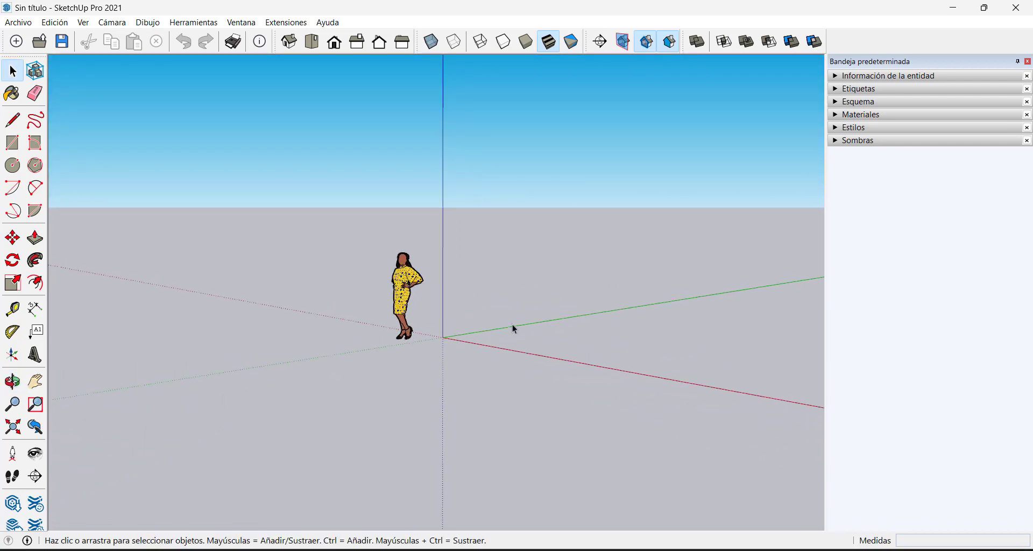
{"action": "middle_click_drag", "start_coordinate": [447, 351], "coordinate": [558, 309]}
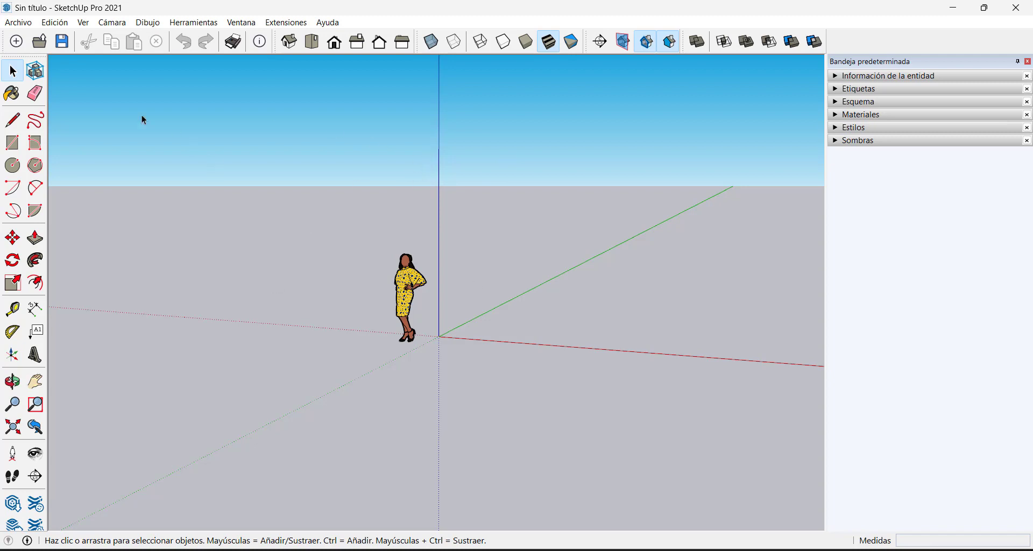
Select the scale figure and clear the selection
{"action": "left_click", "coordinate": [12, 72]}
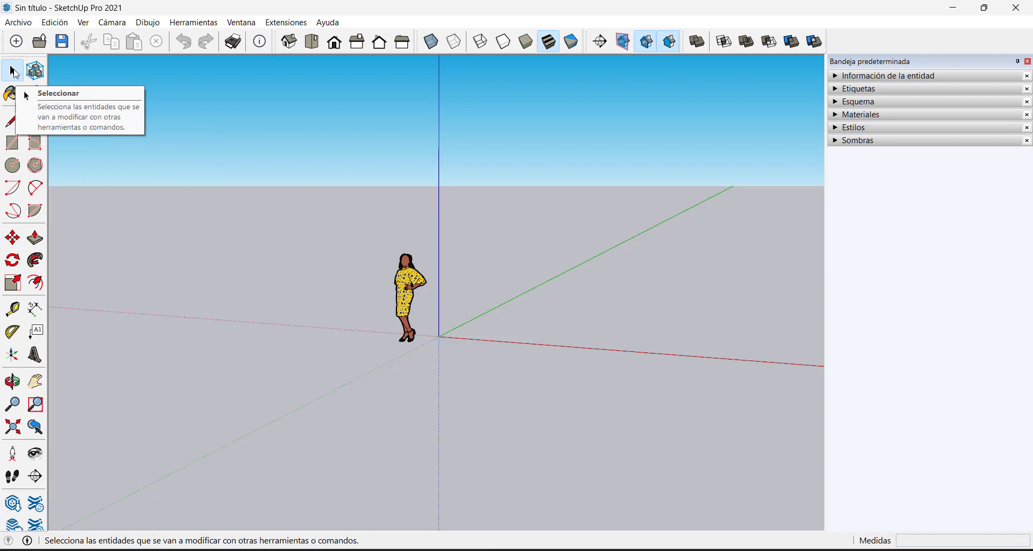
{"action": "left_click", "coordinate": [408, 276]}
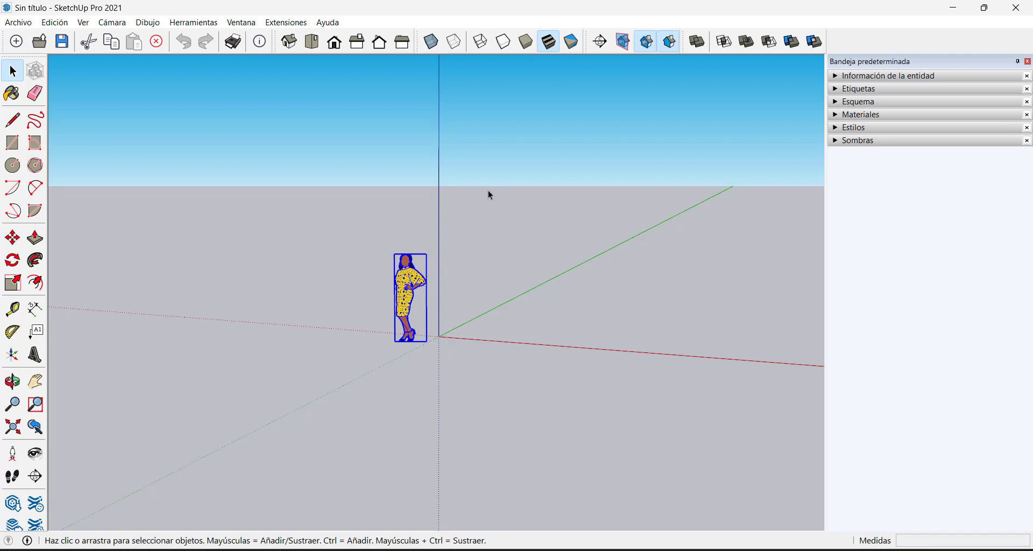
{"action": "left_click", "coordinate": [500, 140]}
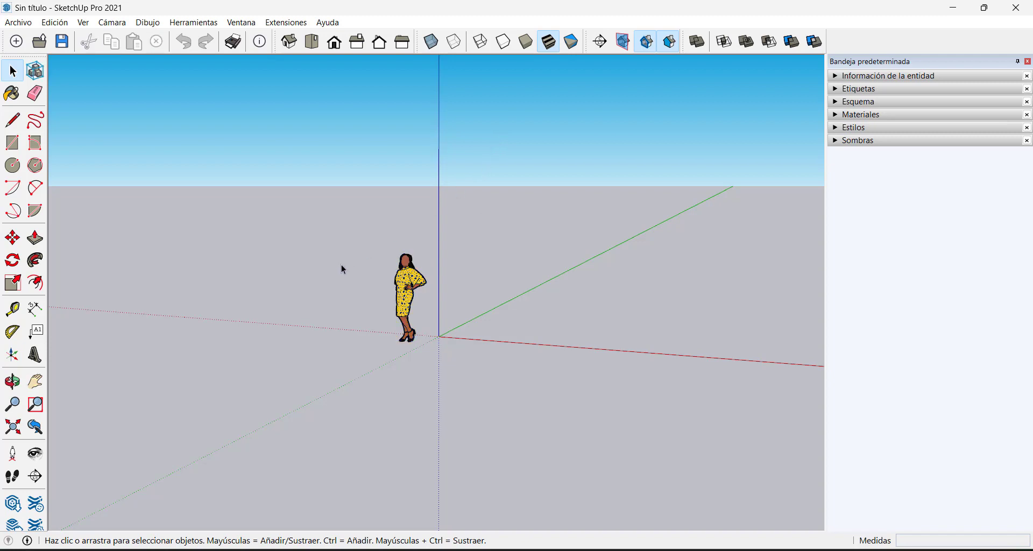
Draw a rectangle of about 1.24 by 1.49 m beside the scale figure and push/pull it up into a box
{"action": "left_click", "coordinate": [11, 145]}
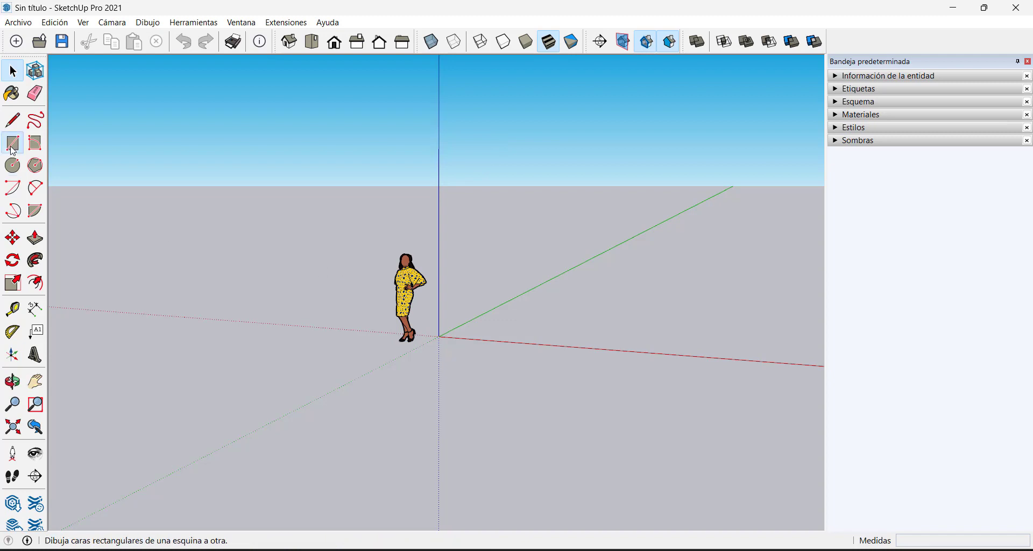
{"action": "middle_click_drag", "start_coordinate": [410, 299], "coordinate": [409, 380]}
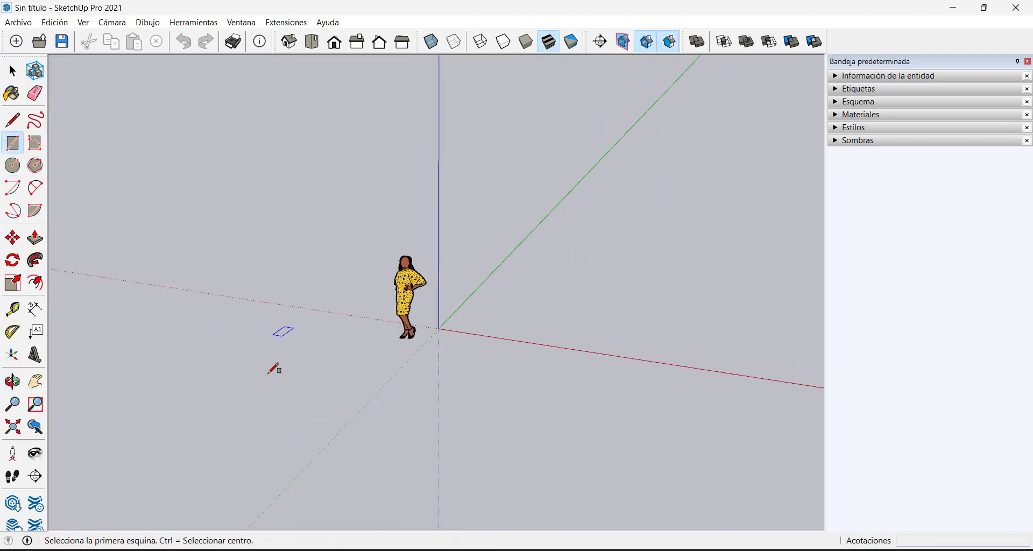
{"action": "left_click", "coordinate": [253, 345]}
{"action": "left_click", "coordinate": [347, 318]}
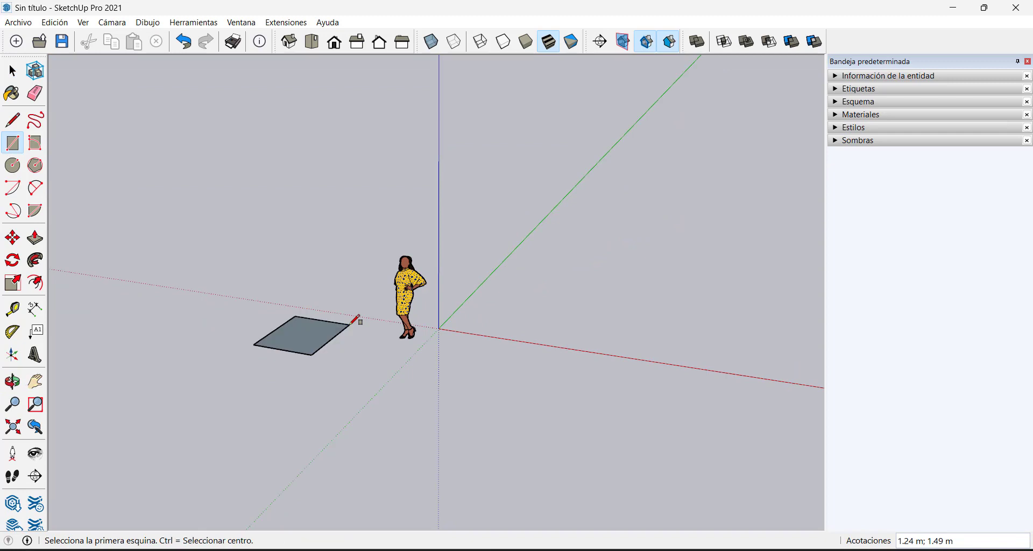
{"action": "key", "text": "p"}
{"action": "left_click_drag", "start_coordinate": [297, 338], "coordinate": [300, 290]}
{"action": "left_click_drag", "start_coordinate": [302, 336], "coordinate": [304, 195]}
{"action": "key", "text": "space"}
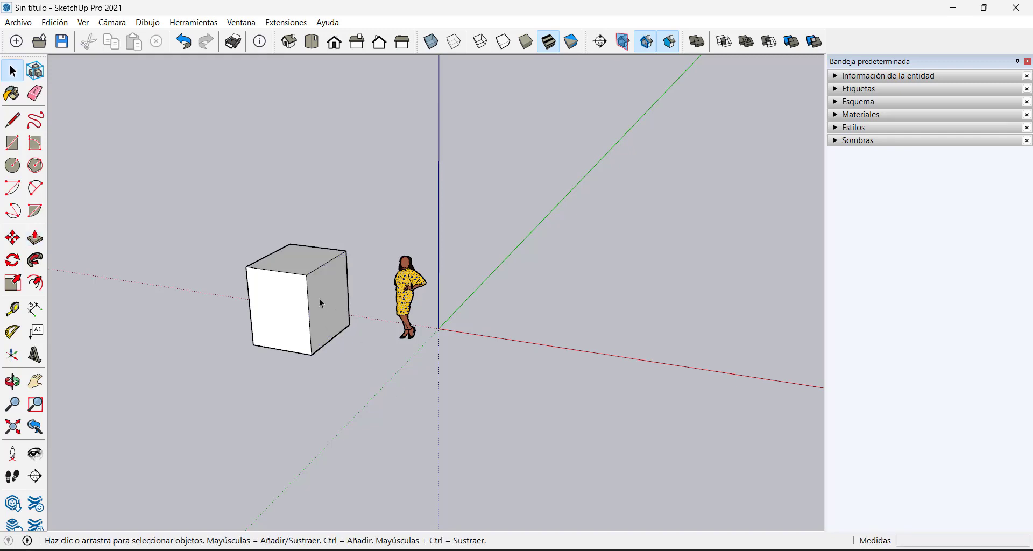
Select the scale figure, the box's side face and its front face one at a time
{"action": "middle_click_drag", "start_coordinate": [318, 298], "coordinate": [377, 339]}
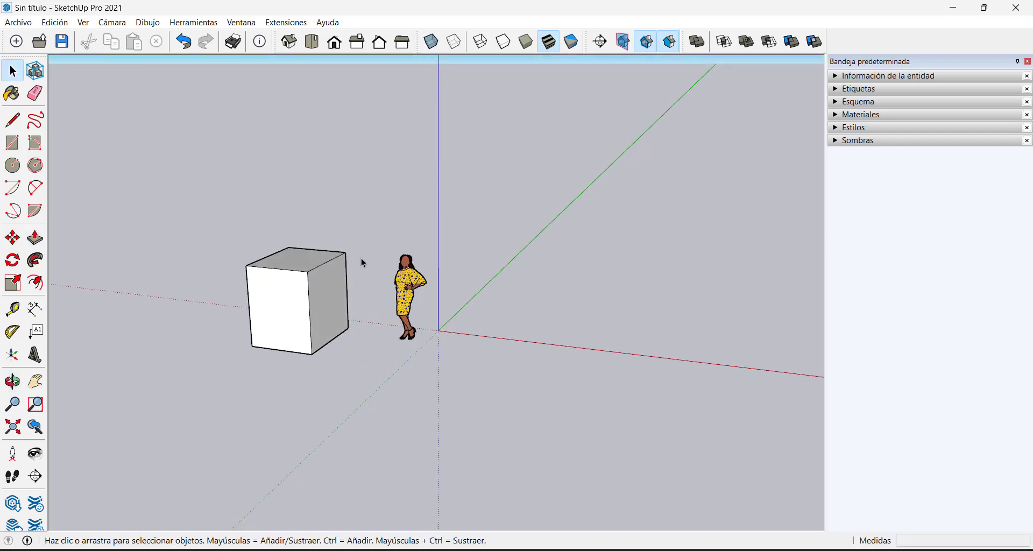
{"action": "left_click", "coordinate": [405, 280]}
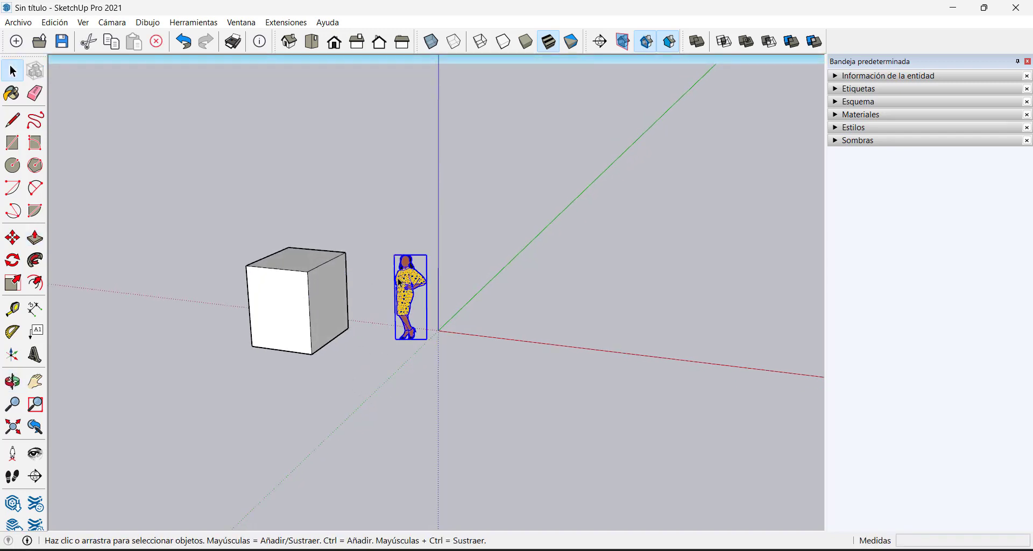
{"action": "left_click", "coordinate": [318, 280]}
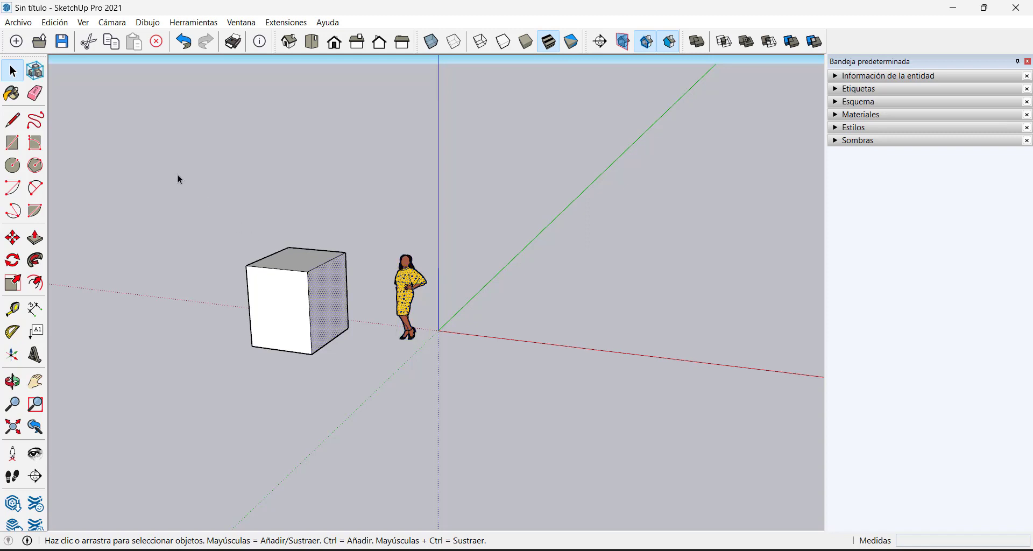
{"action": "mouse_move", "coordinate": [178, 175]}
{"action": "left_mouse_down"}
{"action": "mouse_move", "coordinate": [358, 392]}
{"action": "mouse_move", "coordinate": [185, 178]}
{"action": "left_mouse_up"}
{"action": "left_click", "coordinate": [282, 295]}
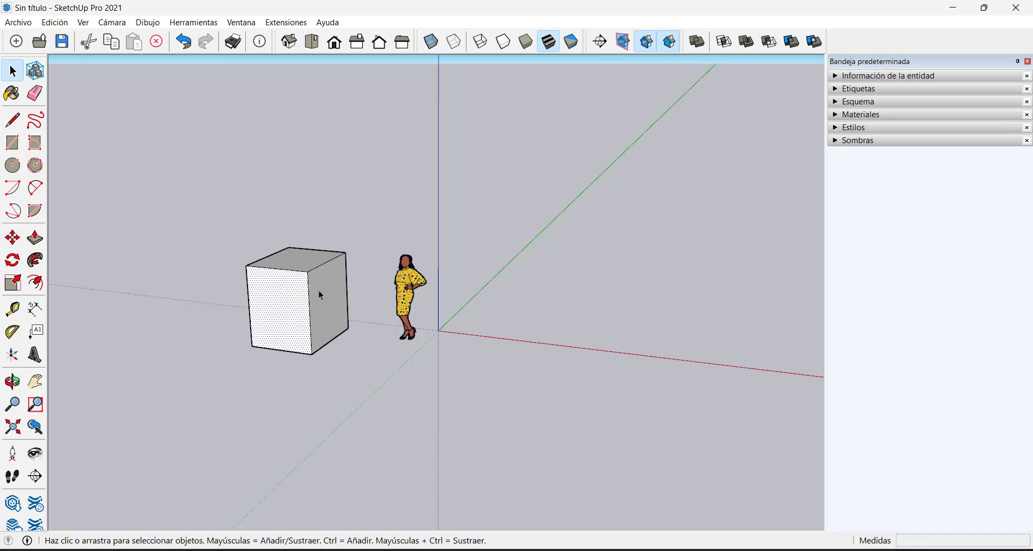
{"action": "left_click", "coordinate": [320, 290]}
Alternate the selection between the box's top face and its upper front edge, ending with the top face
{"action": "middle_click_drag", "start_coordinate": [293, 287], "coordinate": [289, 318]}
{"action": "left_click", "coordinate": [288, 265]}
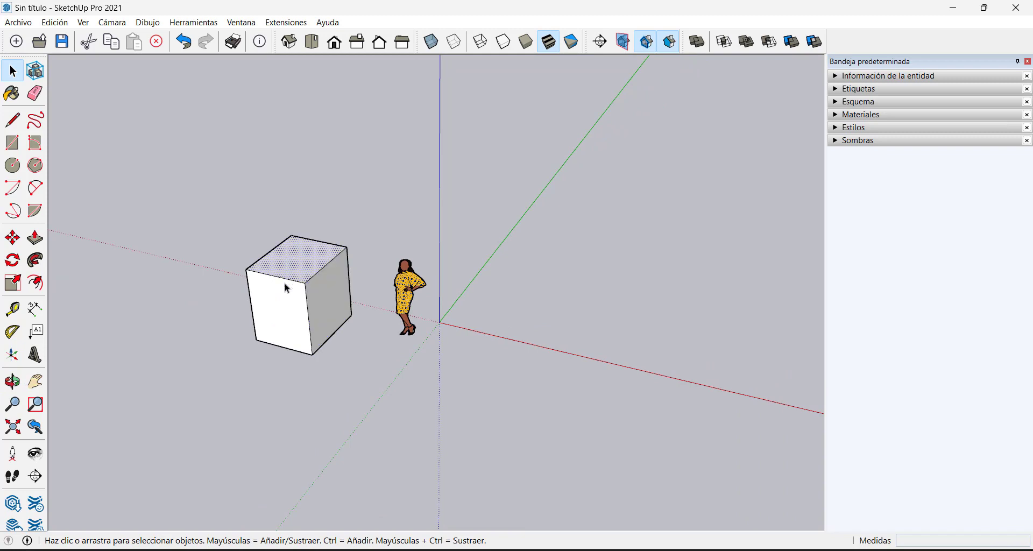
{"action": "left_click", "coordinate": [285, 278]}
{"action": "left_click", "coordinate": [289, 265]}
{"action": "left_click", "coordinate": [287, 279]}
{"action": "left_click", "coordinate": [287, 264]}
{"action": "middle_click_drag", "start_coordinate": [296, 327], "coordinate": [281, 262]}
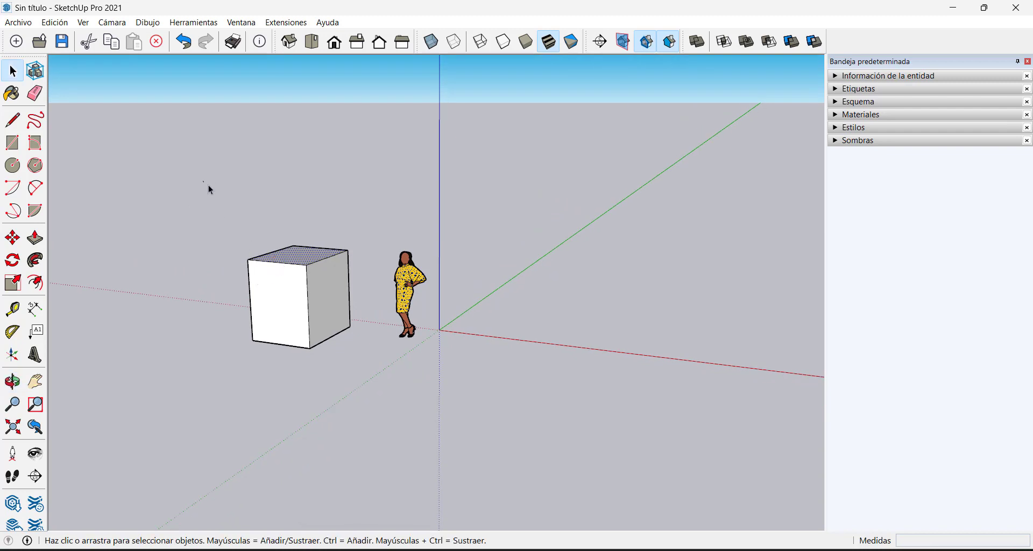
Select the whole box by enclosing it in a selection window, and clear the selection
{"action": "left_click_drag", "start_coordinate": [209, 186], "coordinate": [373, 419]}
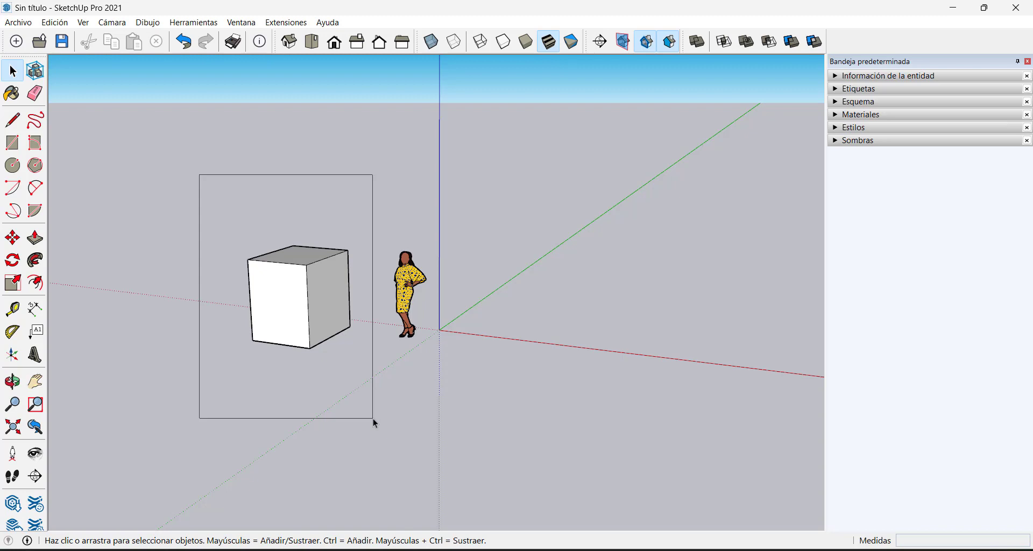
{"action": "left_click_drag", "start_coordinate": [373, 419], "coordinate": [407, 392]}
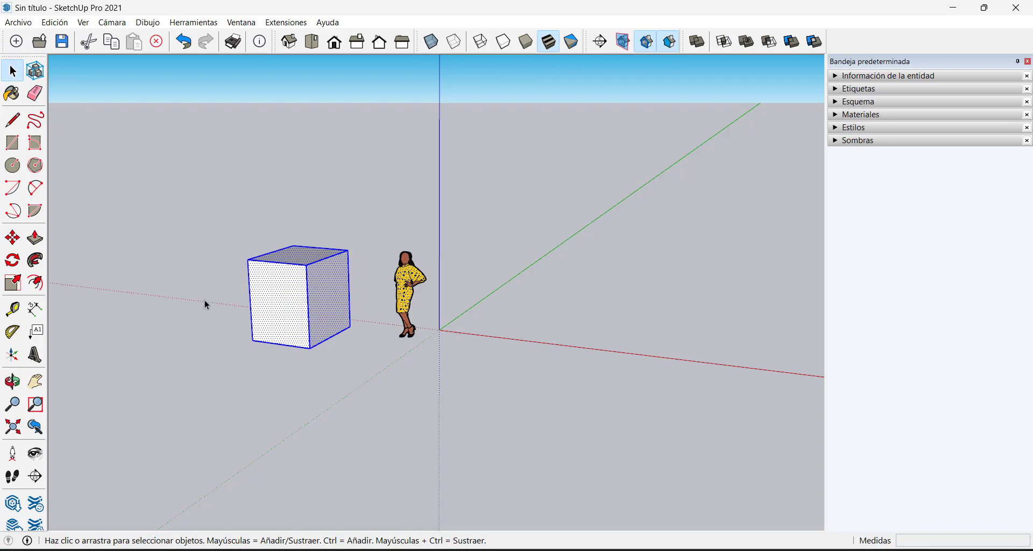
{"action": "left_click", "coordinate": [151, 123]}
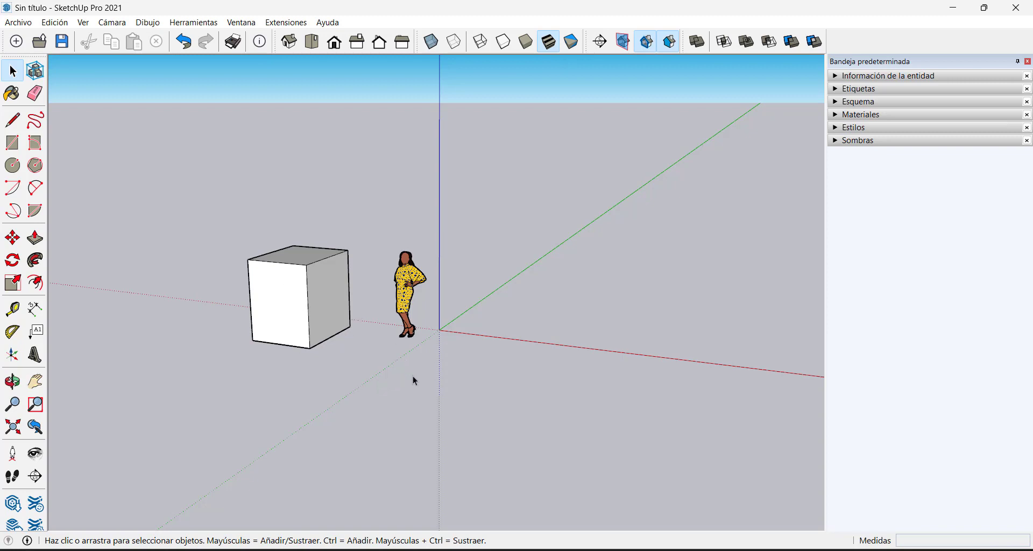
Select the box and the scale figure together with a right-to-left crossing selection, and clear the selection
{"action": "left_click_drag", "start_coordinate": [412, 390], "coordinate": [224, 443]}
{"action": "left_click_drag", "start_coordinate": [219, 336], "coordinate": [200, 199]}
{"action": "left_click_drag", "start_coordinate": [200, 162], "coordinate": [203, 237]}
{"action": "left_click_drag", "start_coordinate": [218, 304], "coordinate": [212, 176]}
{"action": "left_click_drag", "start_coordinate": [210, 173], "coordinate": [211, 173]}
{"action": "left_click_drag", "start_coordinate": [210, 173], "coordinate": [211, 174]}
{"action": "left_click_drag", "start_coordinate": [211, 174], "coordinate": [212, 199]}
{"action": "left_click_drag", "start_coordinate": [214, 200], "coordinate": [214, 203]}
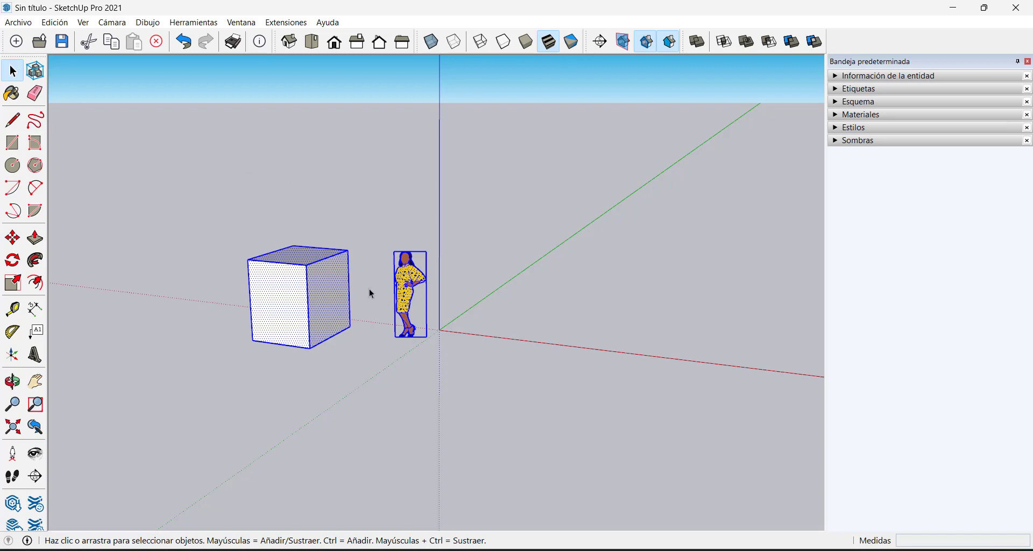
{"action": "left_click", "coordinate": [211, 186]}
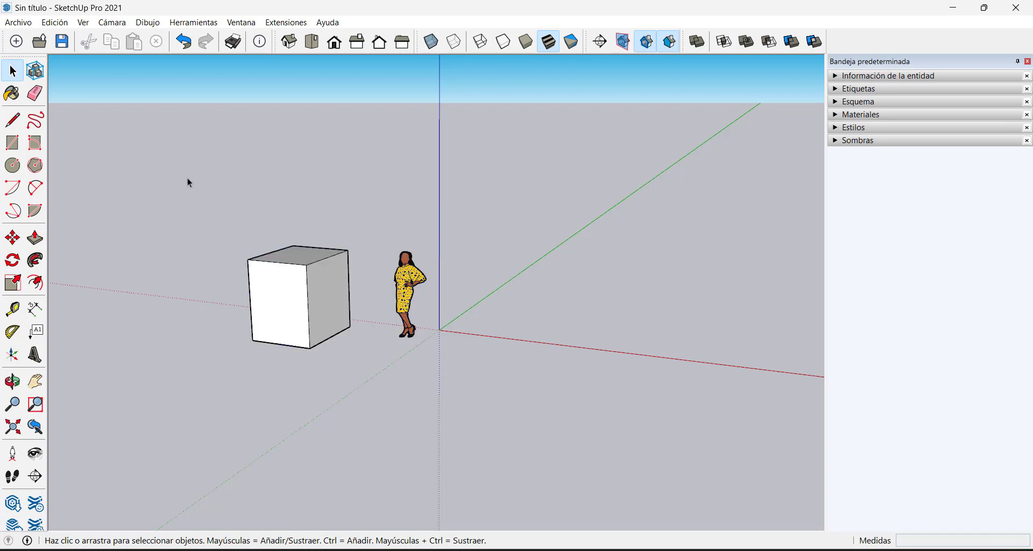
Select the whole box with a selection window and delete it
{"action": "left_click_drag", "start_coordinate": [187, 179], "coordinate": [373, 398]}
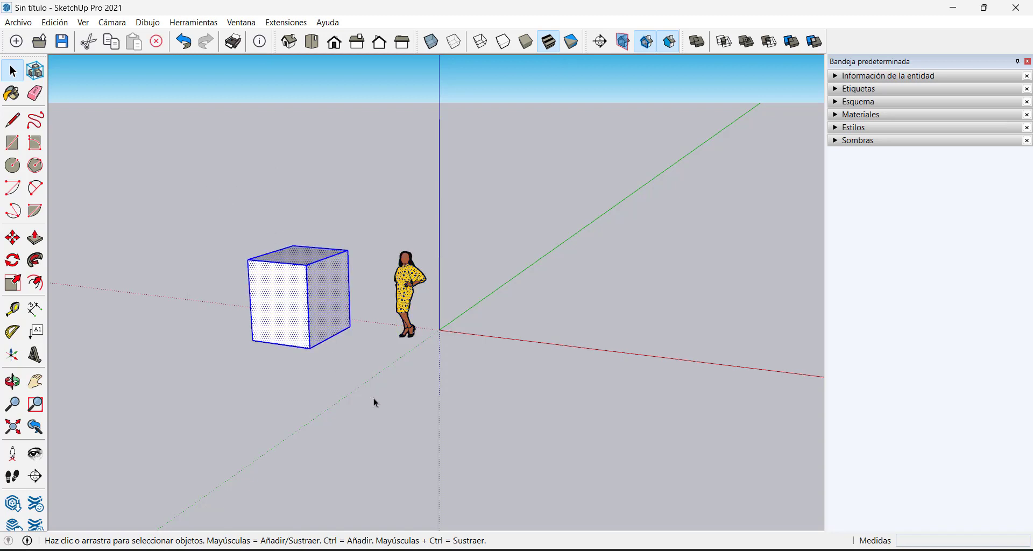
{"action": "left_click", "coordinate": [371, 370]}
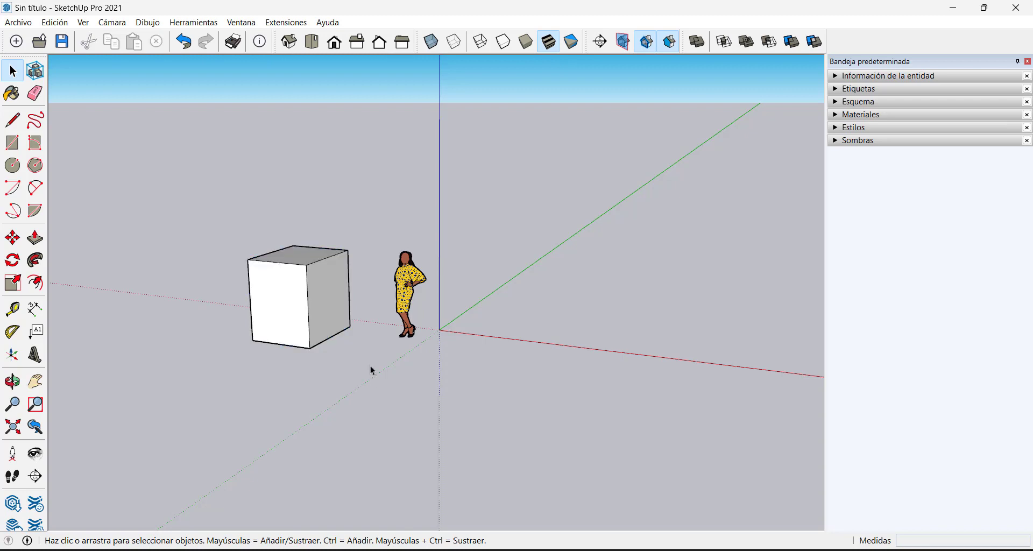
{"action": "mouse_move", "coordinate": [199, 182]}
{"action": "left_mouse_down"}
{"action": "mouse_move", "coordinate": [357, 346]}
{"action": "mouse_move", "coordinate": [379, 394]}
{"action": "left_mouse_up"}
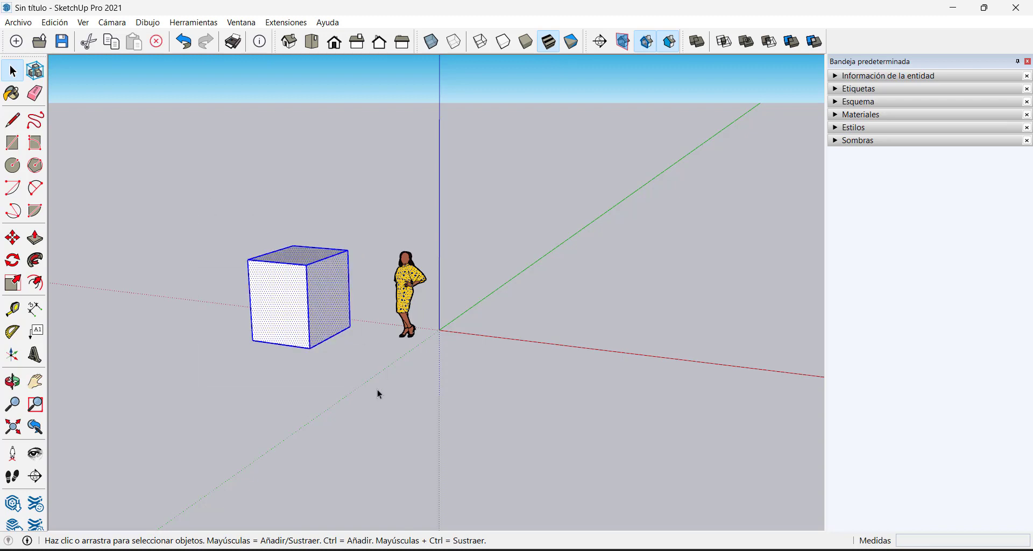
{"action": "key", "text": "Delete"}
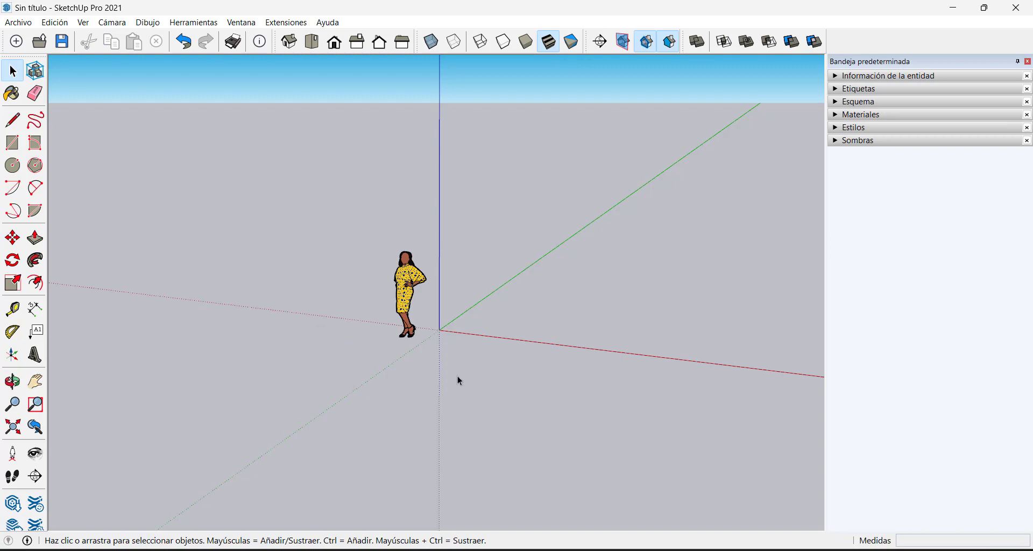
{"action": "key", "text": "o"}
{"action": "left_click_drag", "start_coordinate": [544, 357], "coordinate": [470, 344]}
{"action": "key", "text": "space"}
{"action": "middle_click_drag", "start_coordinate": [424, 339], "coordinate": [385, 130]}
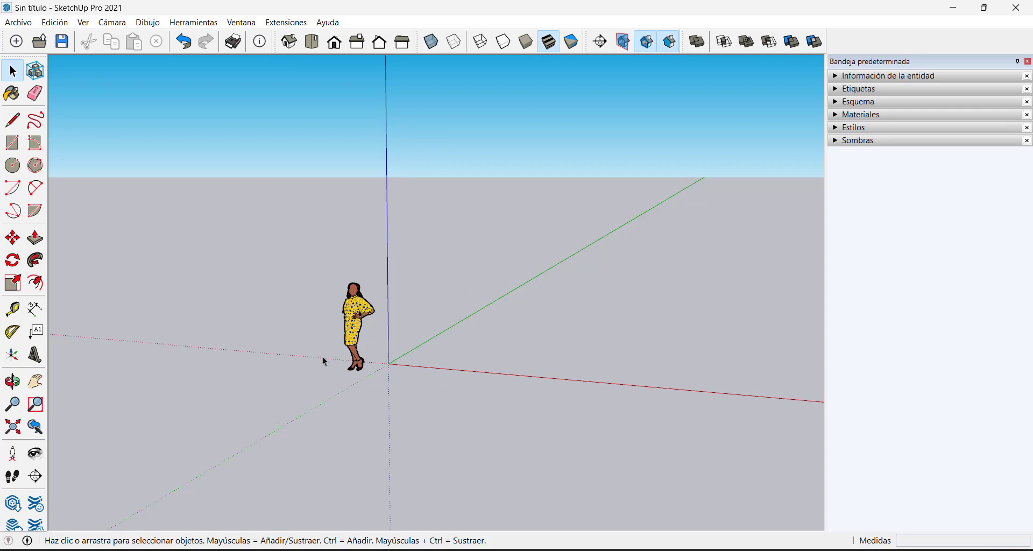
{"action": "middle_click_drag", "start_coordinate": [377, 367], "coordinate": [391, 389]}
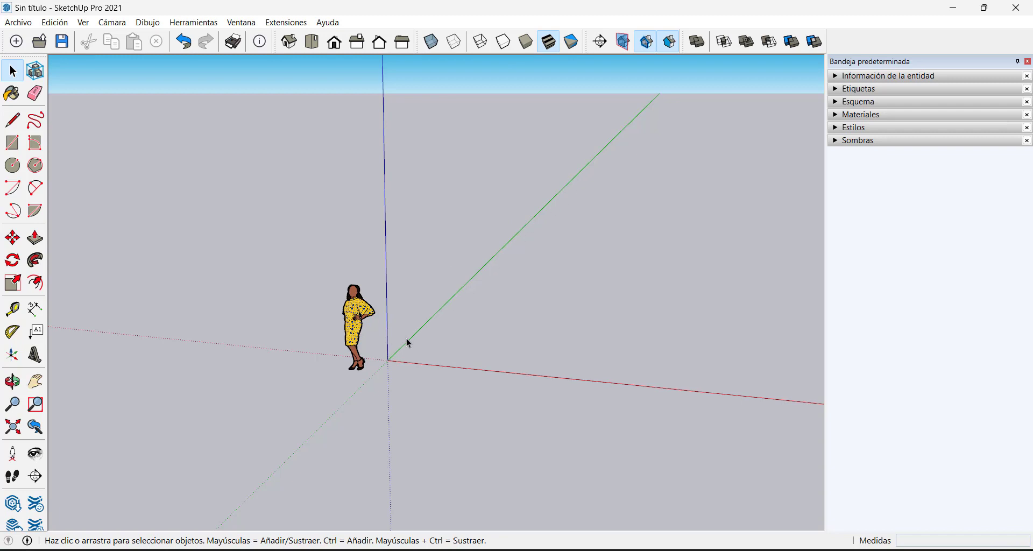
{"action": "middle_click_drag", "start_coordinate": [374, 337], "coordinate": [389, 359]}
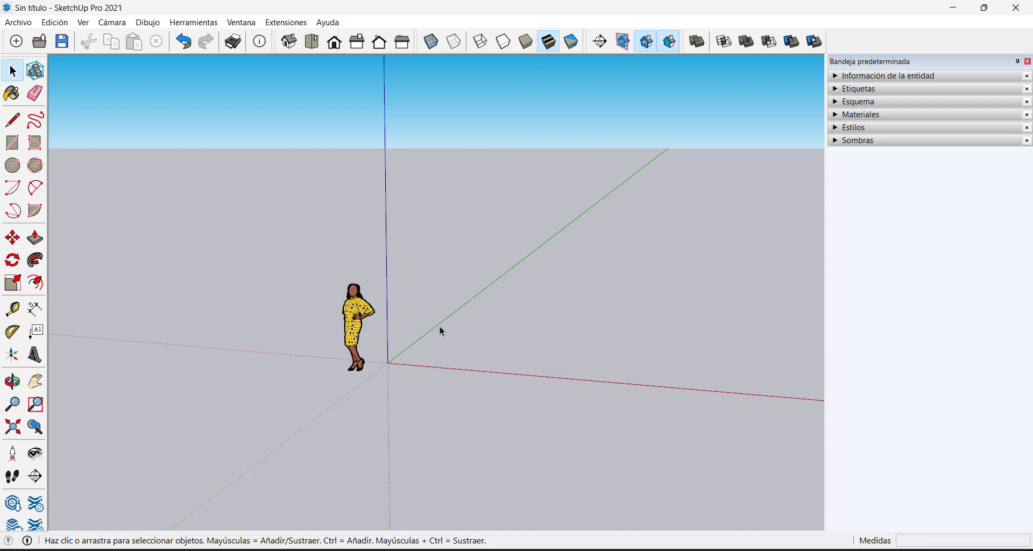
{"action": "scroll", "coordinate": [325, 310], "scroll_direction": "up", "scroll_amount": 2}
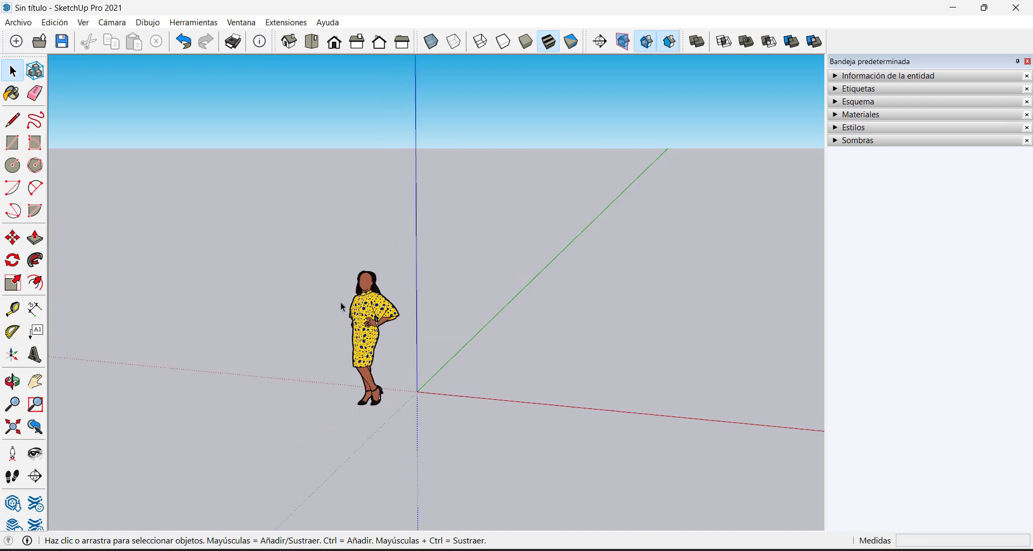
Select the scale figure, clear the selection, and view the context options for an empty area of the model
{"action": "left_click", "coordinate": [13, 71]}
{"action": "left_click_drag", "start_coordinate": [471, 219], "coordinate": [512, 186]}
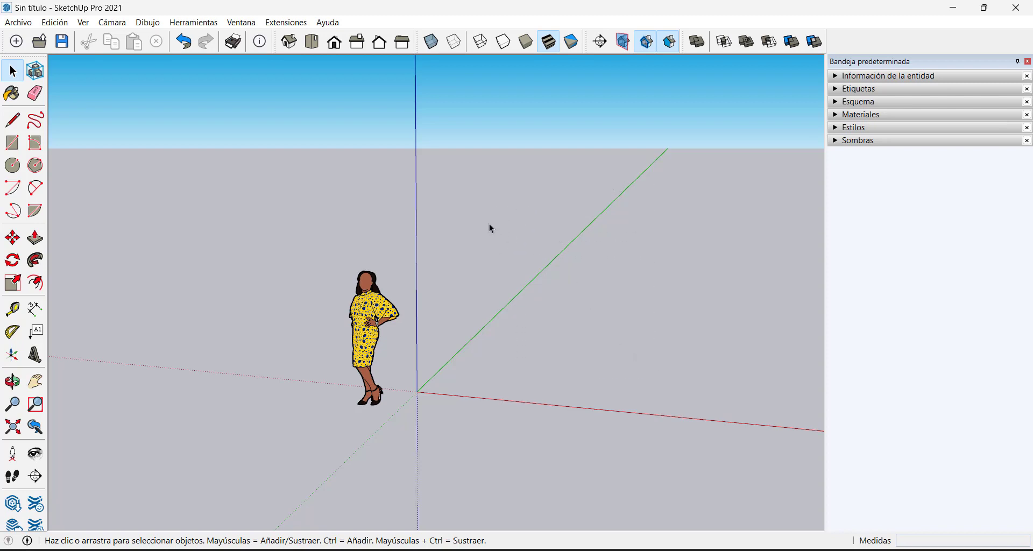
{"action": "left_click", "coordinate": [379, 309]}
{"action": "left_click", "coordinate": [490, 259]}
{"action": "right_click", "coordinate": [470, 252]}
{"action": "left_click", "coordinate": [500, 185]}
{"action": "right_click", "coordinate": [476, 222]}
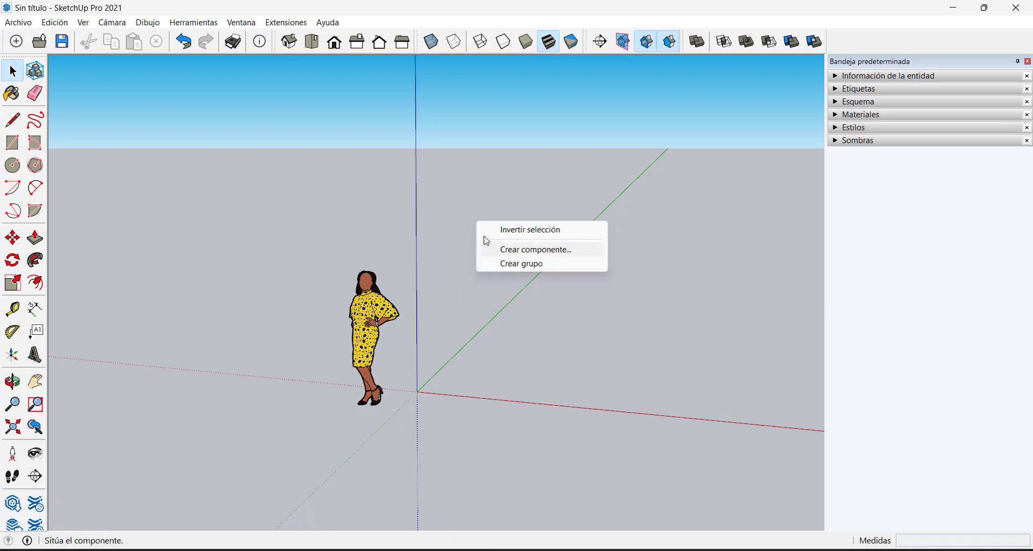
{"action": "left_click", "coordinate": [482, 193]}
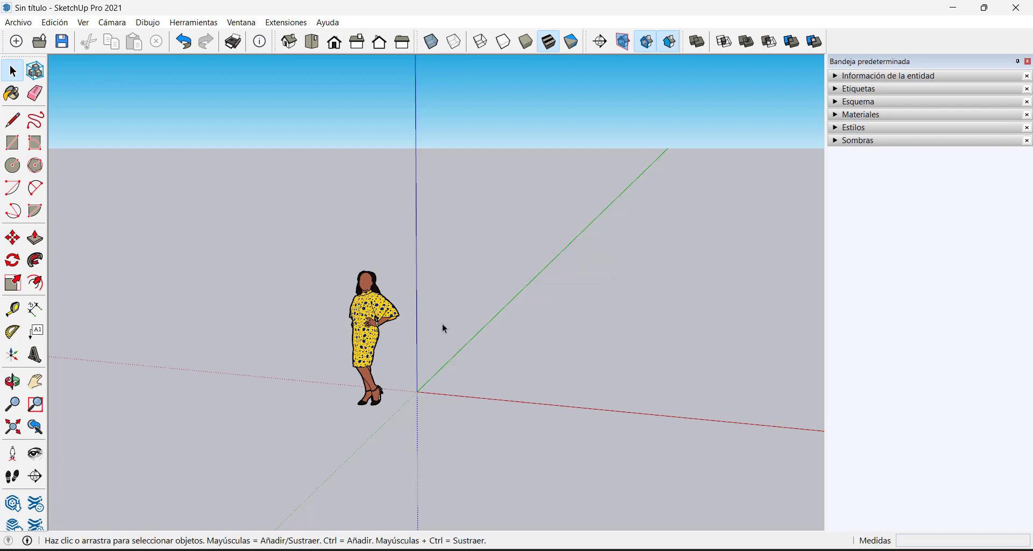
Zoom in and out around the scale figure and the axes origin to examine them at different distances
{"action": "scroll", "coordinate": [448, 291], "scroll_direction": "up", "scroll_amount": 2}
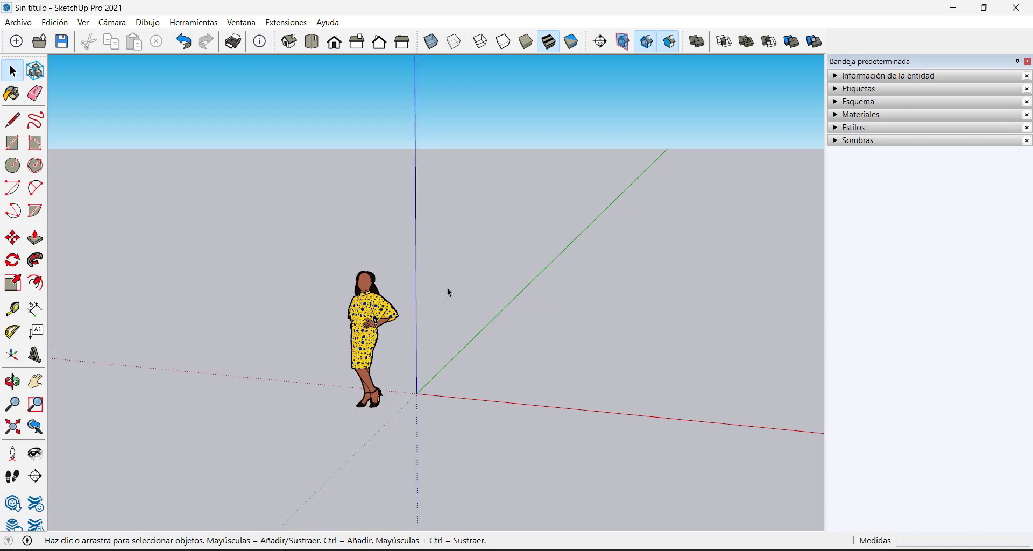
{"action": "scroll", "coordinate": [447, 283], "scroll_direction": "up", "scroll_amount": 1}
{"action": "scroll", "coordinate": [447, 283], "scroll_direction": "down", "scroll_amount": 3}
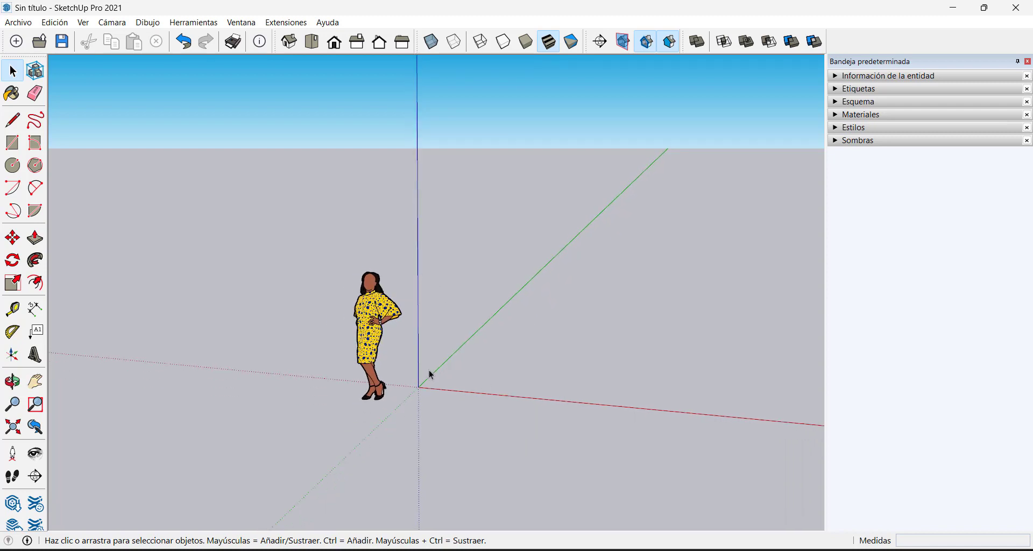
{"action": "scroll", "coordinate": [390, 370], "scroll_direction": "up", "scroll_amount": 3}
{"action": "scroll", "coordinate": [405, 255], "scroll_direction": "down", "scroll_amount": 2}
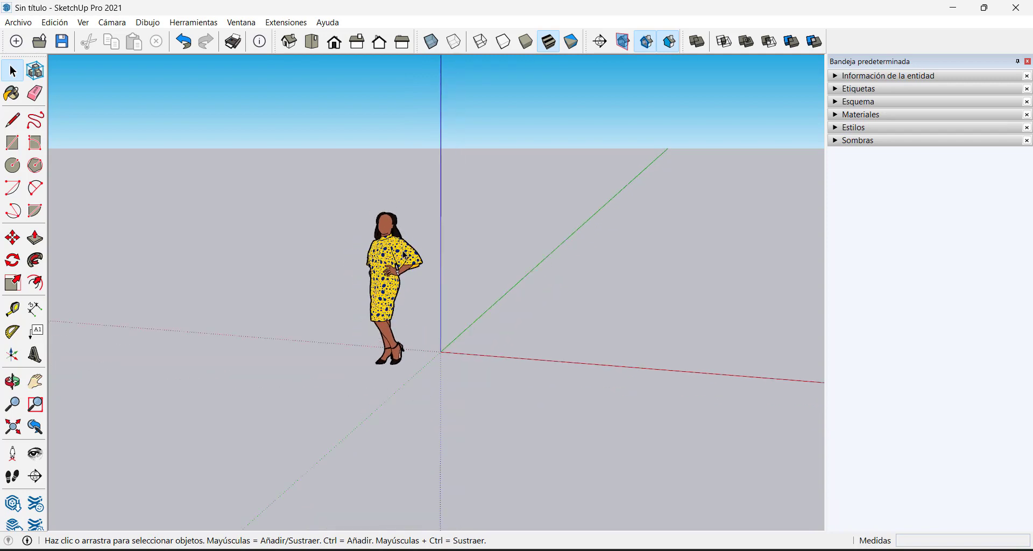
{"action": "scroll", "coordinate": [405, 255], "scroll_direction": "up", "scroll_amount": 3}
{"action": "scroll", "coordinate": [405, 256], "scroll_direction": "down", "scroll_amount": 3}
{"action": "scroll", "coordinate": [405, 259], "scroll_direction": "up", "scroll_amount": 4}
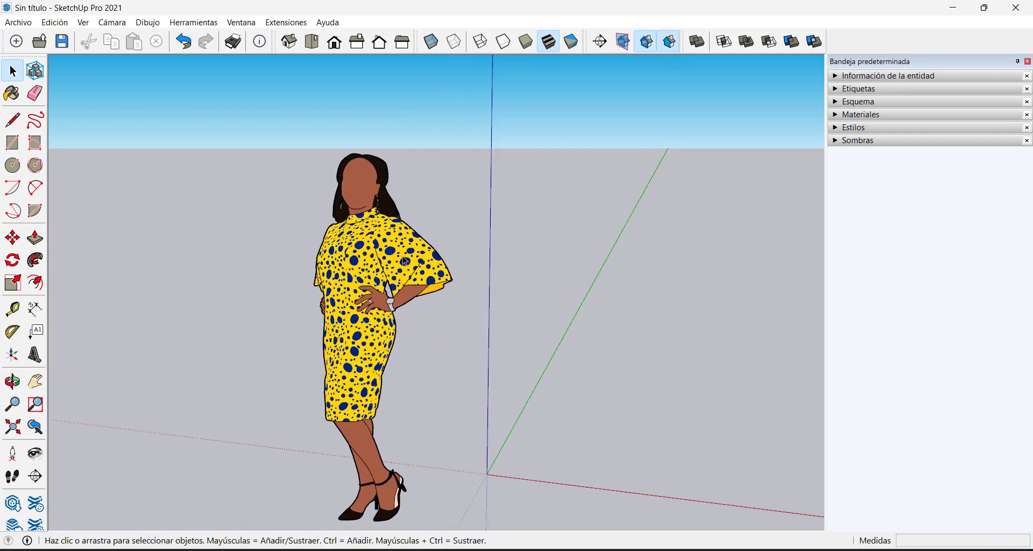
{"action": "scroll", "coordinate": [405, 262], "scroll_direction": "down", "scroll_amount": 3}
{"action": "scroll", "coordinate": [419, 259], "scroll_direction": "up", "scroll_amount": 3}
{"action": "scroll", "coordinate": [434, 256], "scroll_direction": "down", "scroll_amount": 2}
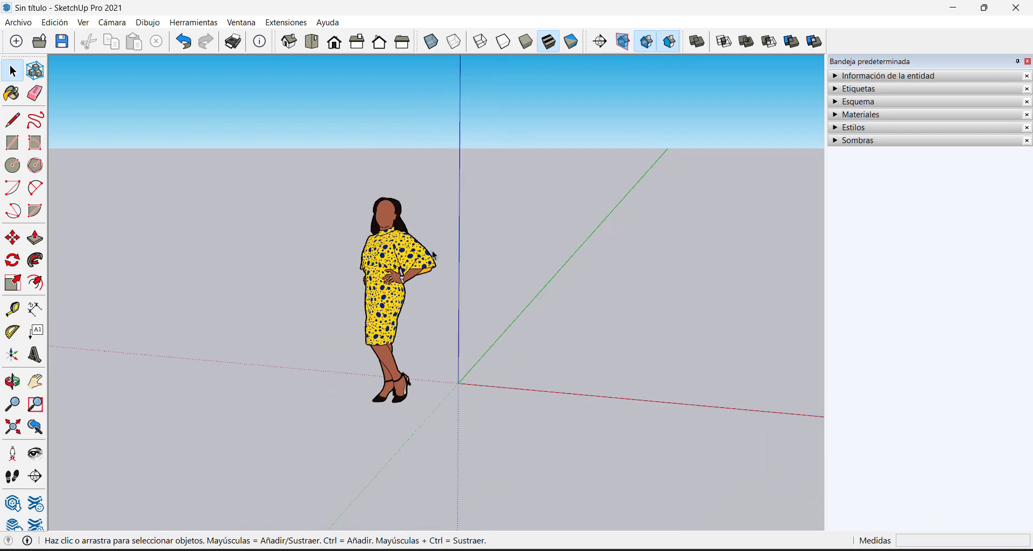
{"action": "scroll", "coordinate": [434, 256], "scroll_direction": "up", "scroll_amount": 3}
{"action": "scroll", "coordinate": [436, 258], "scroll_direction": "down", "scroll_amount": 2}
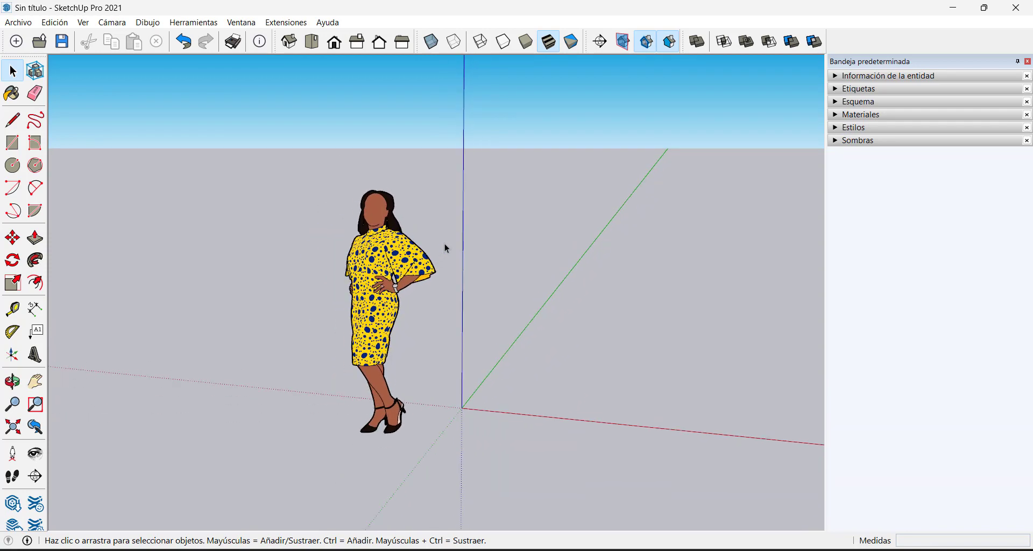
Orbit the view around the scale figure and pan across the model, ending with a raised viewpoint
{"action": "middle_click_drag", "start_coordinate": [483, 243], "coordinate": [464, 257]}
{"action": "left_click_drag", "start_coordinate": [467, 187], "coordinate": [479, 203]}
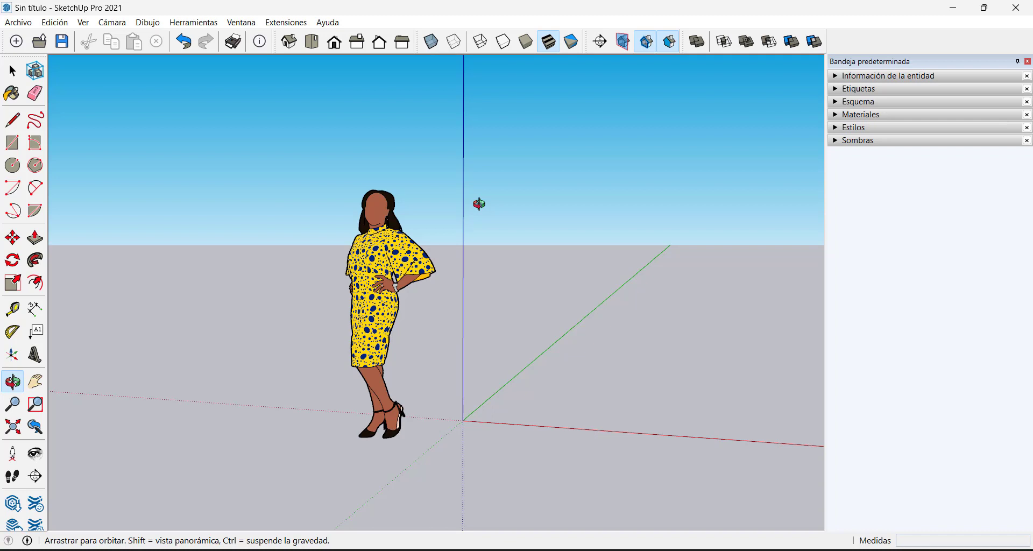
{"action": "left_click_drag", "start_coordinate": [478, 203], "coordinate": [437, 179], "text": "shift"}
{"action": "middle_click_drag", "start_coordinate": [437, 180], "coordinate": [468, 230], "text": "shift"}
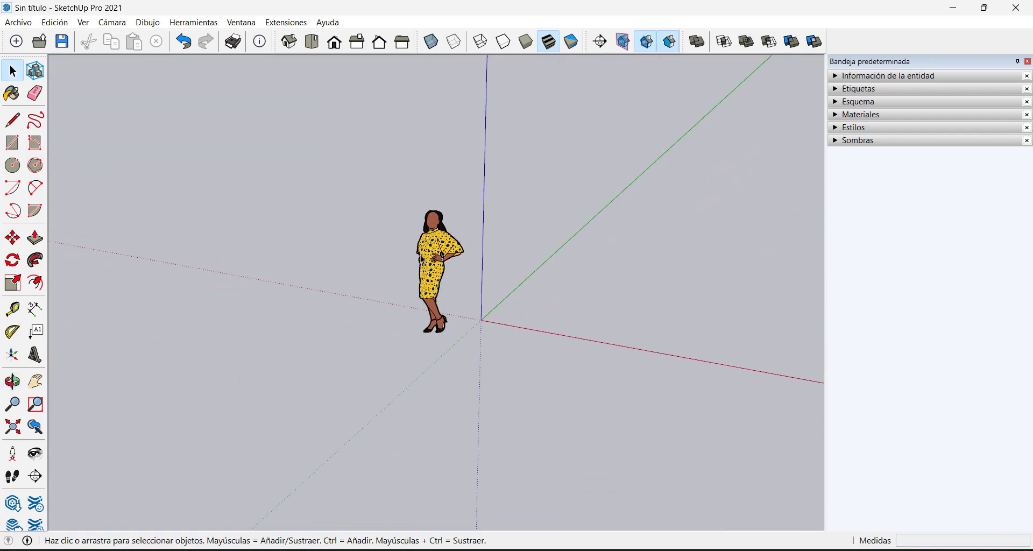
Draw a ground rectangle about 1.15 m by 1.86 m beside the scale figure and pull it up into a box
{"action": "left_click", "coordinate": [13, 143]}
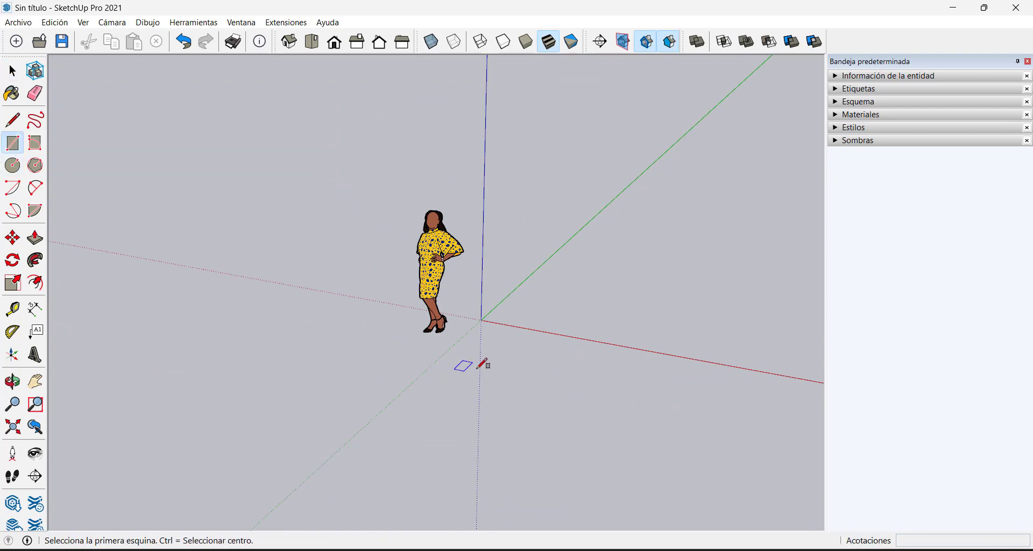
{"action": "left_click", "coordinate": [479, 370]}
{"action": "left_click", "coordinate": [612, 328]}
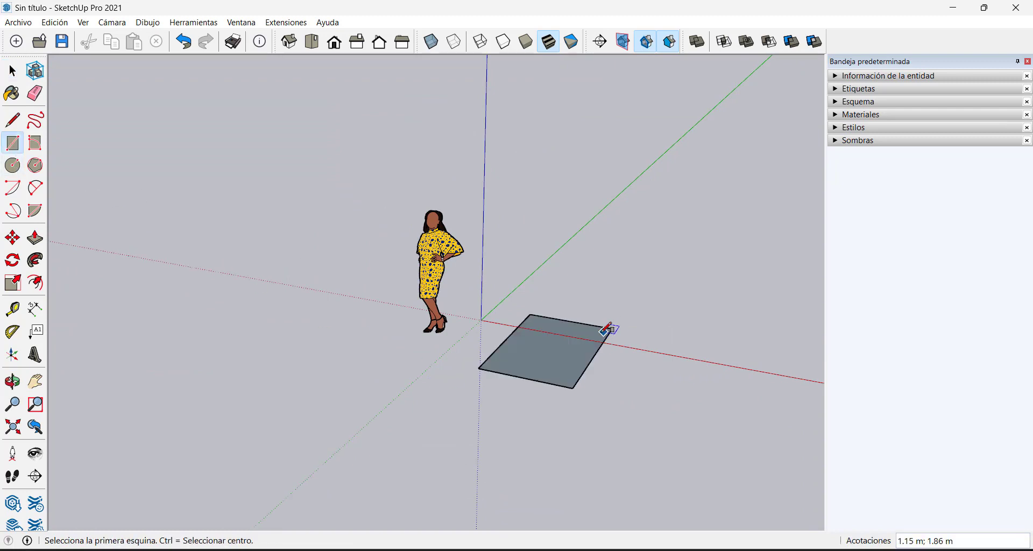
{"action": "key", "text": "p"}
{"action": "left_click", "coordinate": [578, 353]}
{"action": "left_click", "coordinate": [572, 249]}
{"action": "key", "text": "space"}
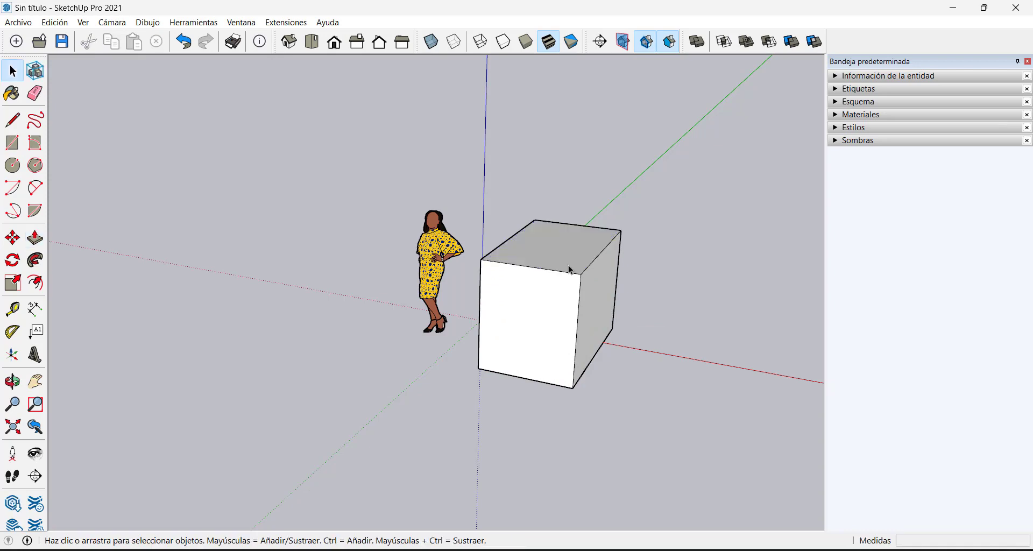
Select all the connected geometry of the box, make it a group, and clear the selection
{"action": "triple_click", "coordinate": [569, 267]}
{"action": "right_click", "coordinate": [568, 266]}
{"action": "left_click", "coordinate": [619, 376]}
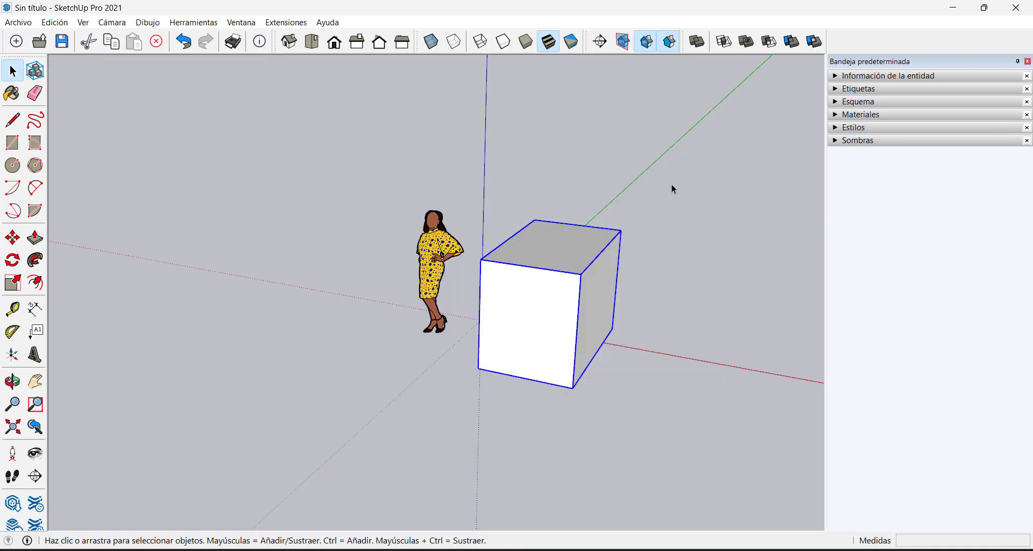
{"action": "left_click", "coordinate": [671, 185]}
Orbit around the grouped box and the scale figure with the Orbit tool to view them from different sides
{"action": "scroll", "coordinate": [622, 295], "scroll_direction": "down", "scroll_amount": 2}
{"action": "middle_click_drag", "start_coordinate": [607, 285], "coordinate": [430, 285]}
{"action": "middle_click_drag", "start_coordinate": [431, 285], "coordinate": [528, 226], "text": "shift"}
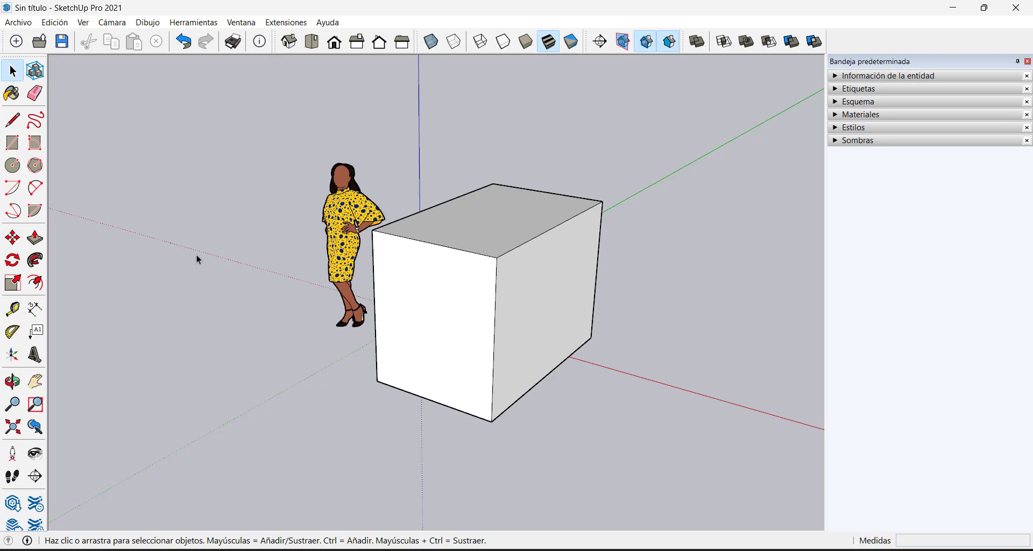
{"action": "left_click", "coordinate": [13, 381]}
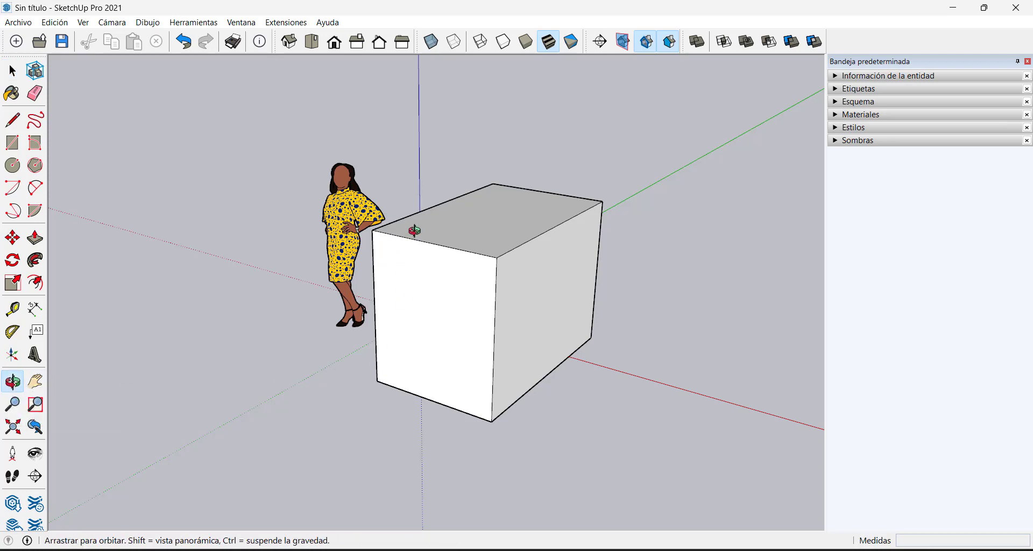
{"action": "left_click_drag", "start_coordinate": [432, 187], "coordinate": [688, 219]}
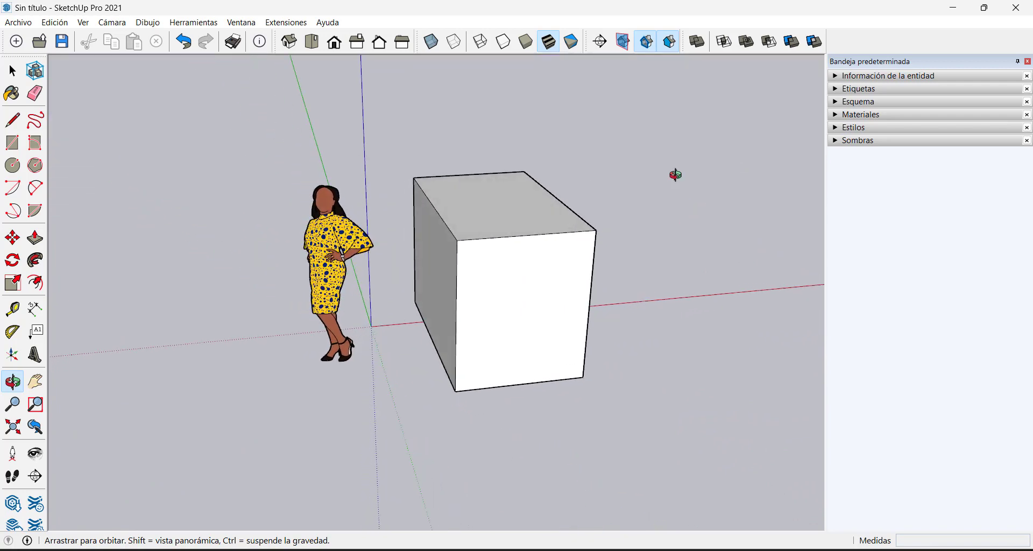
{"action": "left_click_drag", "start_coordinate": [676, 173], "coordinate": [469, 136]}
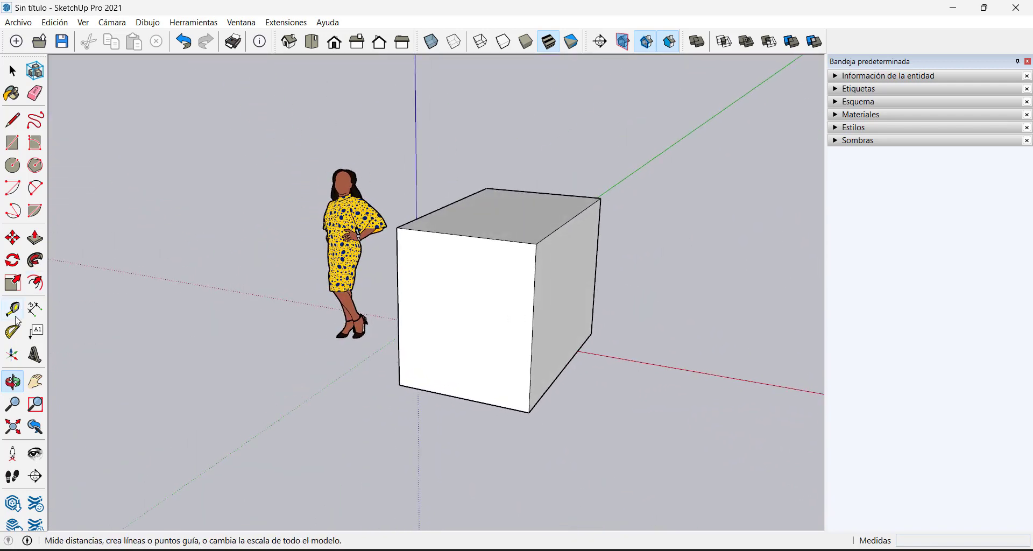
Shift the view with the Pan tool, orbit down until the horizon shows, and return to the Select tool
{"action": "left_click", "coordinate": [35, 382]}
{"action": "left_click_drag", "start_coordinate": [399, 304], "coordinate": [351, 246]}
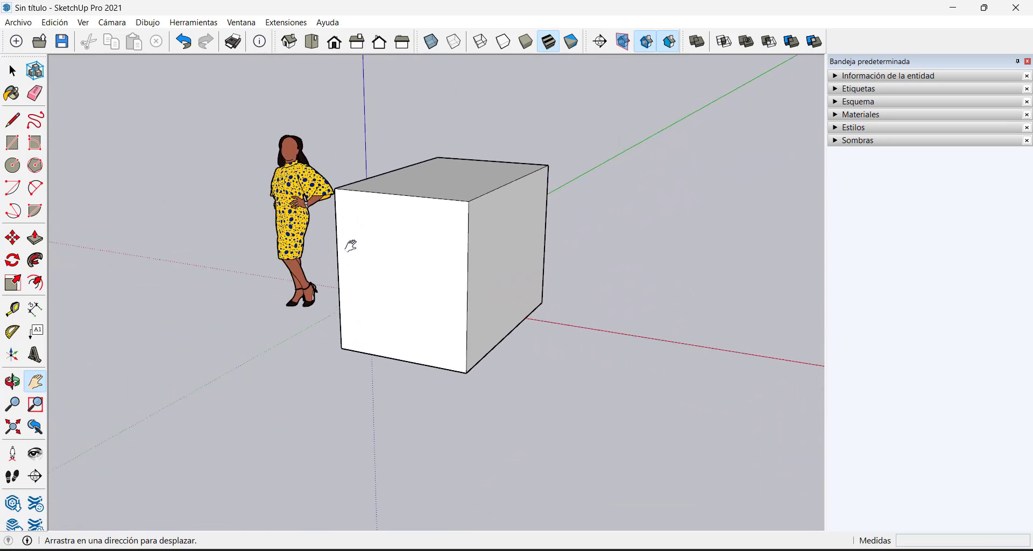
{"action": "left_click", "coordinate": [13, 71]}
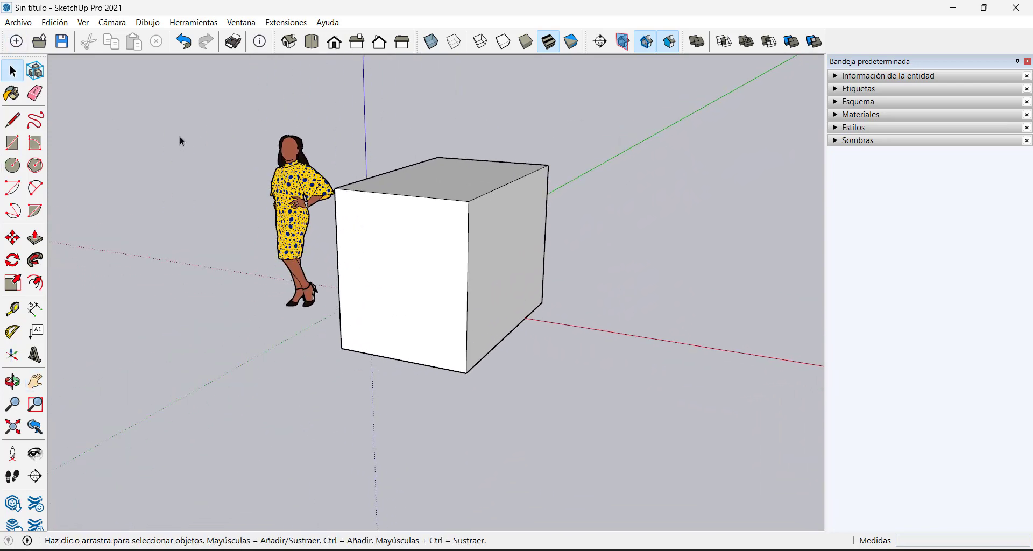
{"action": "mouse_move", "coordinate": [385, 164]}
{"action": "middle_mouse_down"}
{"action": "mouse_move", "coordinate": [492, 143]}
{"action": "mouse_move", "coordinate": [419, 153]}
{"action": "mouse_move", "coordinate": [308, 149]}
{"action": "mouse_move", "coordinate": [473, 138]}
{"action": "mouse_move", "coordinate": [318, 127]}
{"action": "mouse_move", "coordinate": [473, 141]}
{"action": "mouse_move", "coordinate": [358, 140]}
{"action": "mouse_move", "coordinate": [468, 162]}
{"action": "mouse_move", "coordinate": [398, 164]}
{"action": "mouse_move", "coordinate": [570, 171]}
{"action": "mouse_move", "coordinate": [328, 153]}
{"action": "mouse_move", "coordinate": [420, 143]}
{"action": "mouse_move", "coordinate": [394, 168]}
{"action": "middle_mouse_up"}
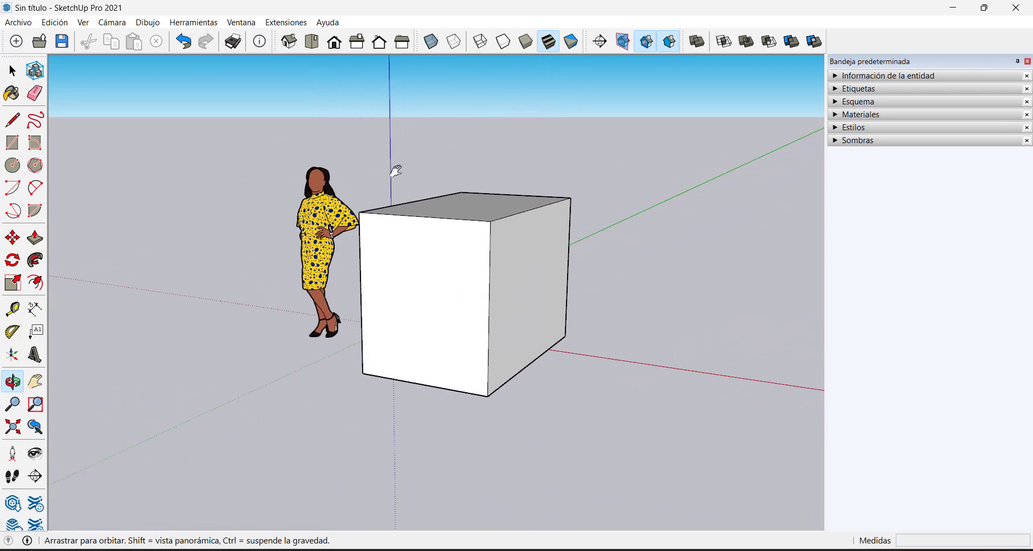
{"action": "key", "text": "space"}
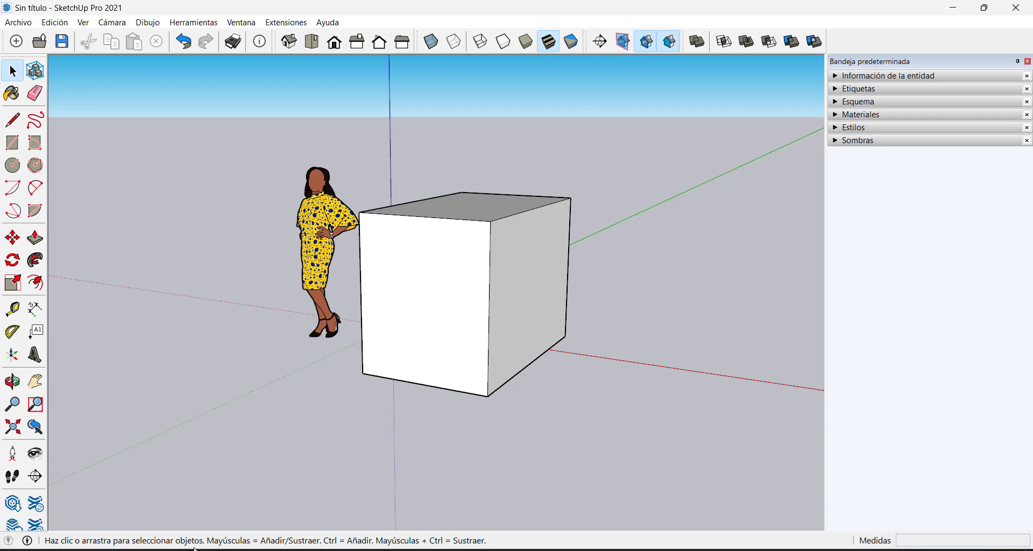
Select the grouped box, and enclose both the box and the scale figure in a selection window
{"action": "left_click", "coordinate": [439, 327]}
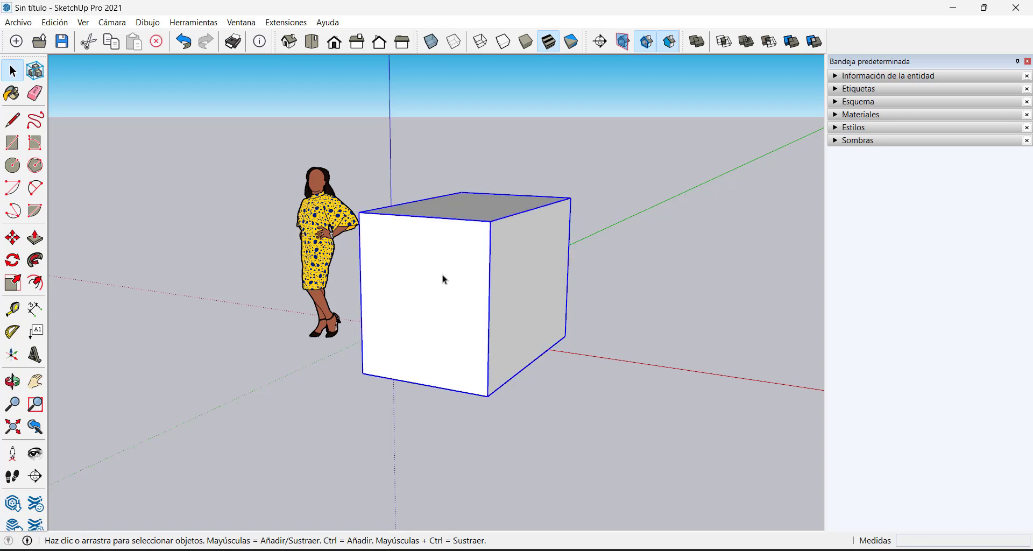
{"action": "left_click_drag", "start_coordinate": [189, 98], "coordinate": [718, 457]}
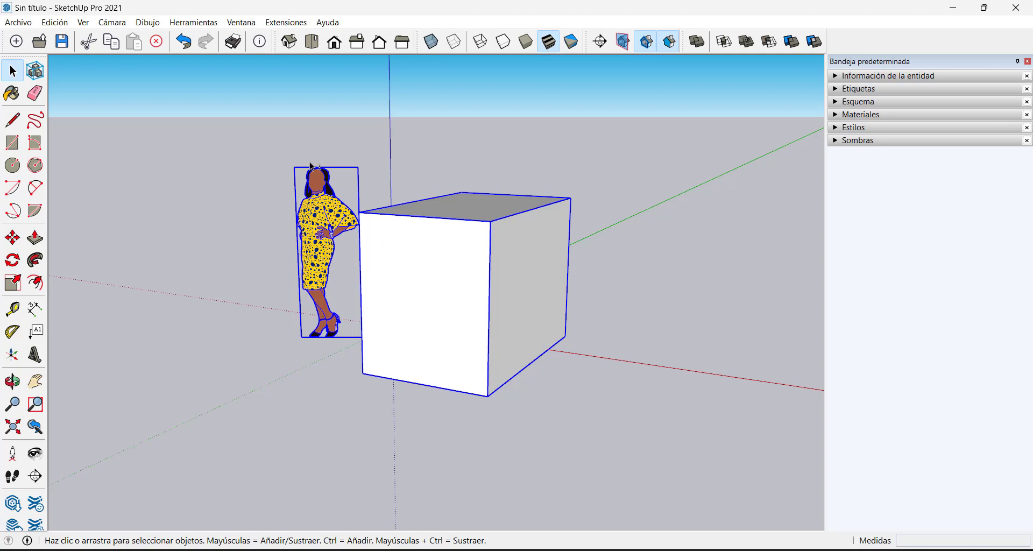
Draw a second ground rectangle on the other side of the scale figure and pull it up into a low box
{"action": "left_click", "coordinate": [14, 143]}
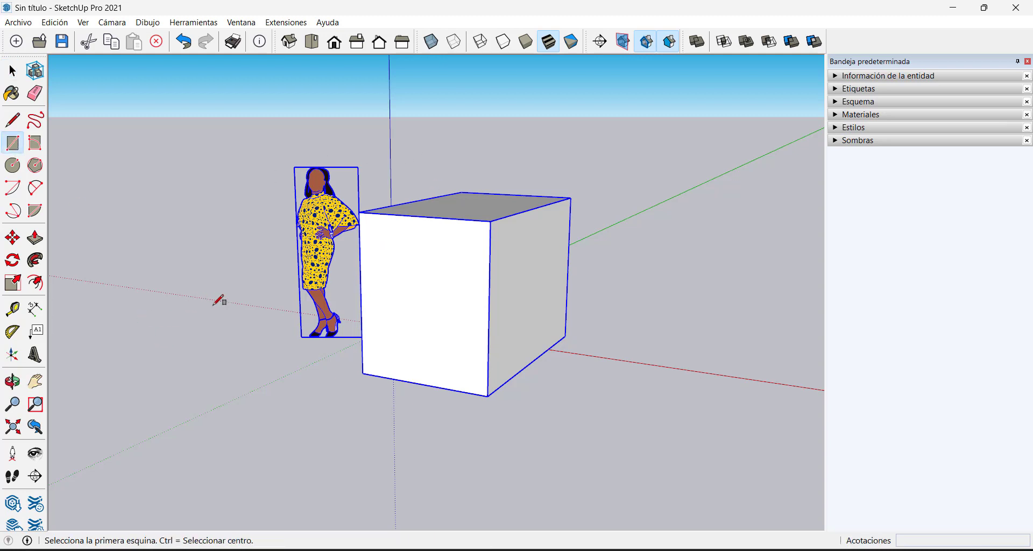
{"action": "left_click", "coordinate": [150, 355]}
{"action": "left_click", "coordinate": [226, 285]}
{"action": "key", "text": "p"}
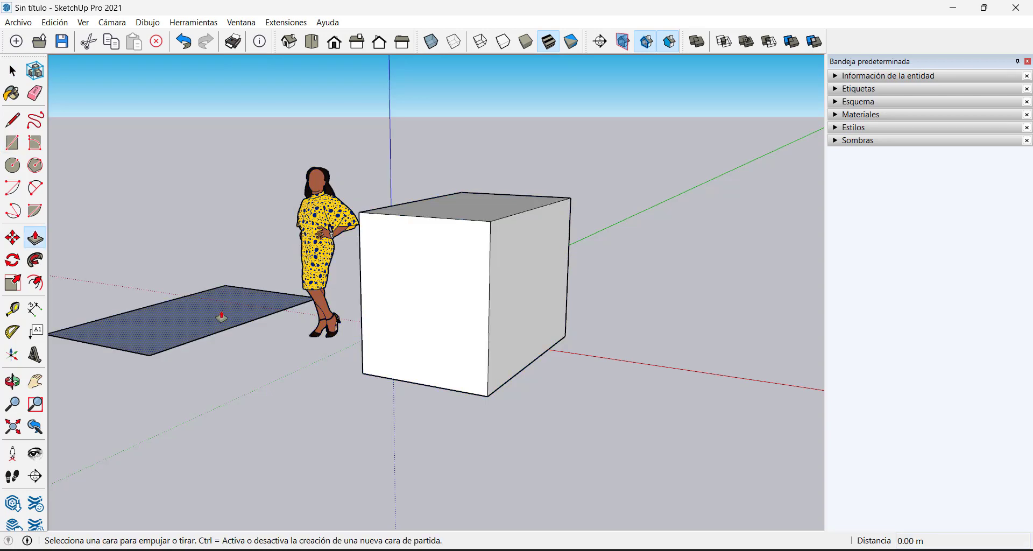
{"action": "left_click", "coordinate": [219, 316]}
Select all the connected geometry of the low box, make it a group, and clear the selection
{"action": "triple_click", "coordinate": [220, 260]}
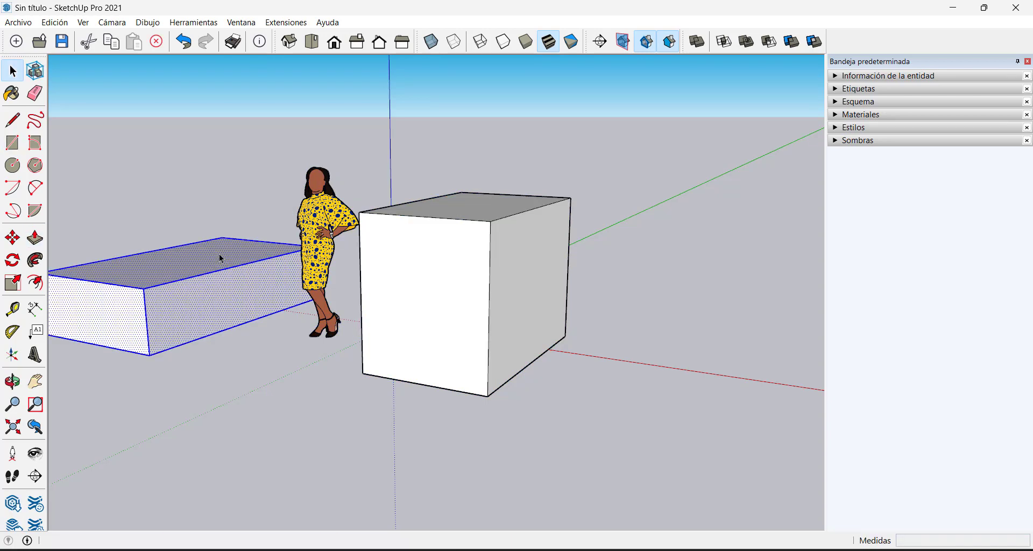
{"action": "right_click", "coordinate": [220, 257]}
{"action": "left_click", "coordinate": [293, 364]}
{"action": "middle_click_drag", "start_coordinate": [281, 286], "coordinate": [397, 300]}
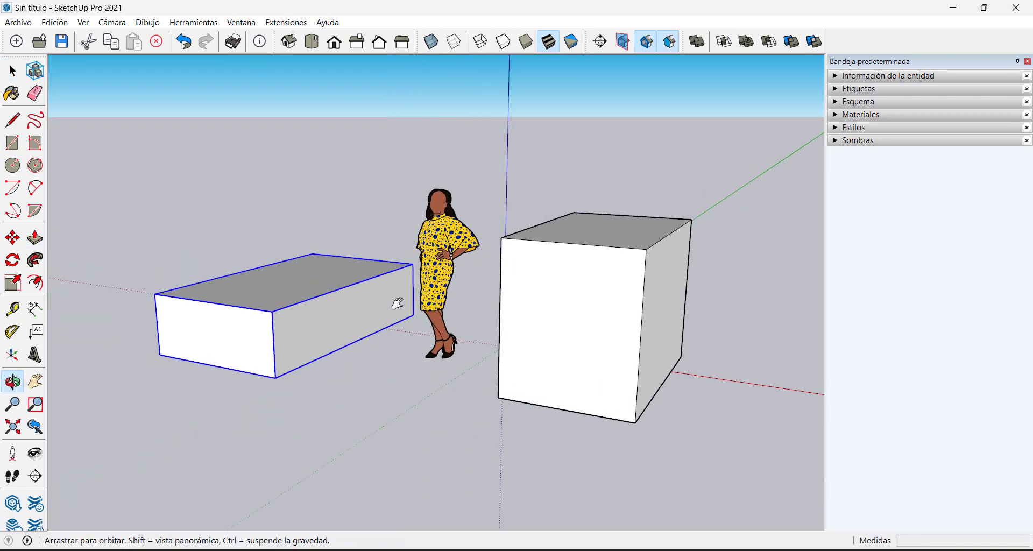
{"action": "left_click", "coordinate": [406, 140]}
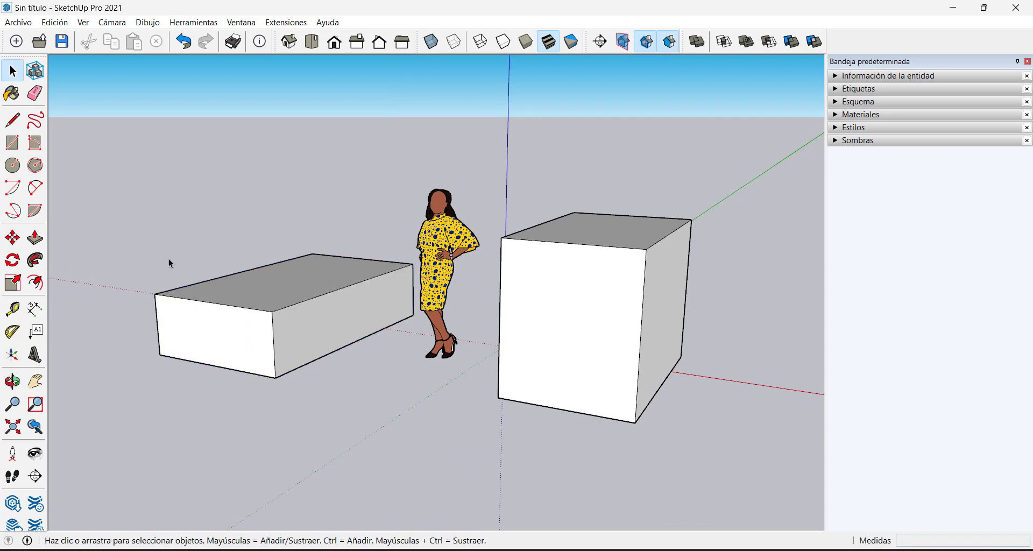
Select the scale figure, and extend the pick to the figure and the tall box with a left-to-right selection window
{"action": "middle_click_drag", "start_coordinate": [357, 261], "coordinate": [377, 232]}
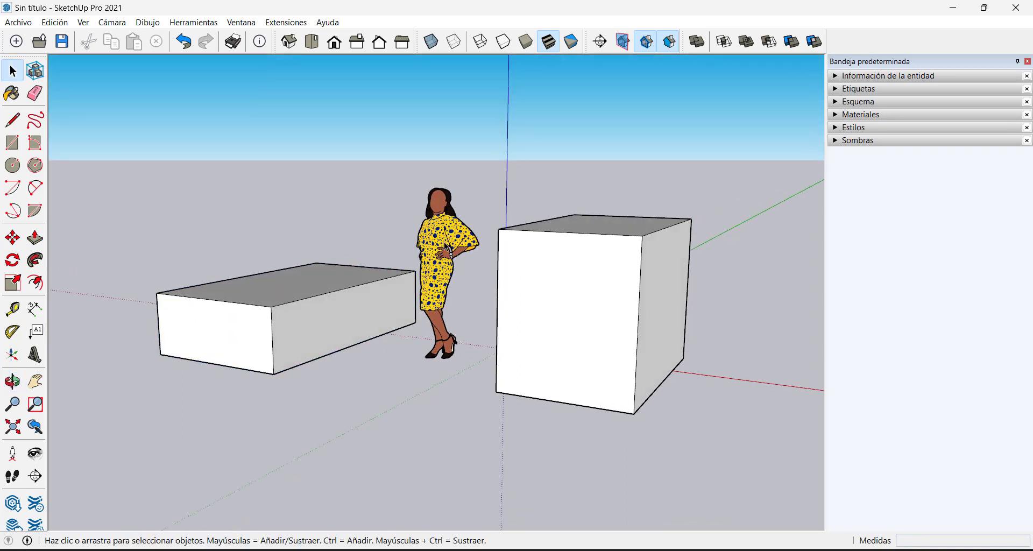
{"action": "left_click", "coordinate": [444, 244]}
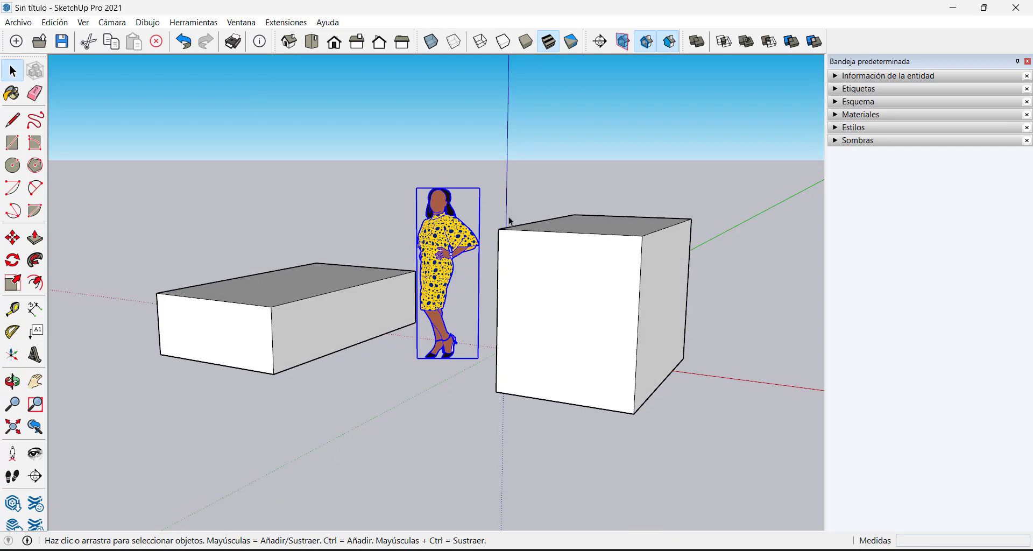
{"action": "left_click_drag", "start_coordinate": [395, 116], "coordinate": [766, 452]}
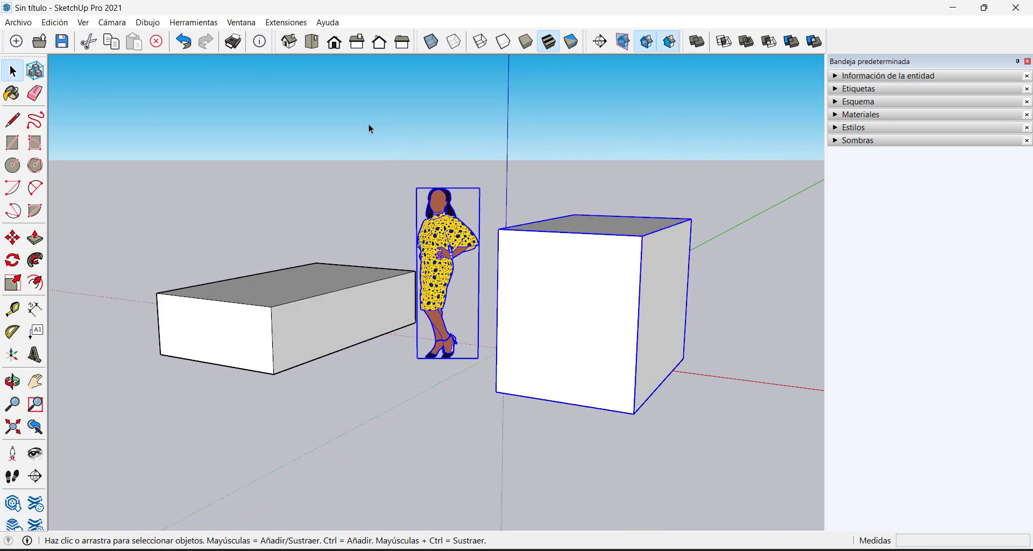
Window-select the scale figure and the tall box again, add the low box to the selection, and clear it
{"action": "left_click_drag", "start_coordinate": [368, 124], "coordinate": [753, 474]}
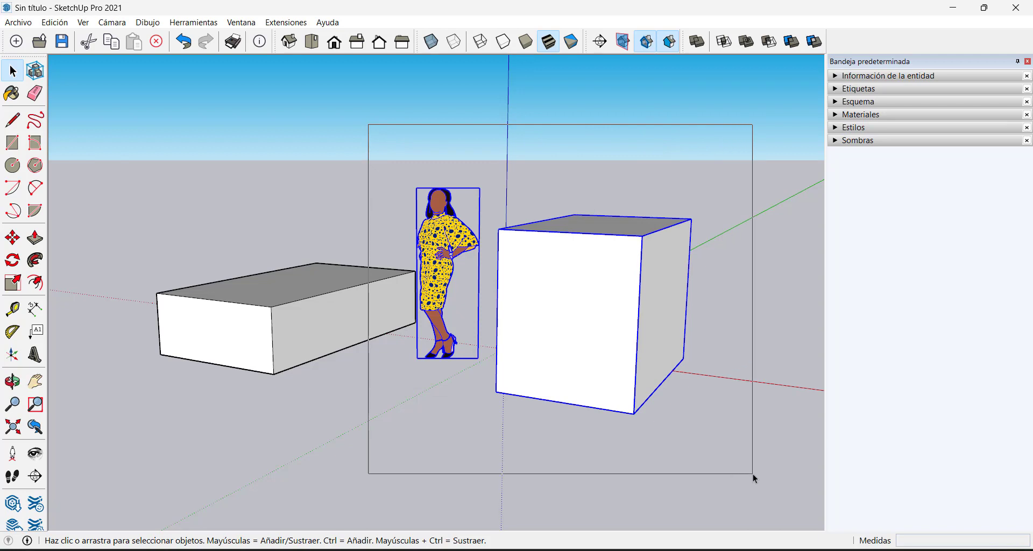
{"action": "left_click_drag", "start_coordinate": [753, 475], "coordinate": [754, 475]}
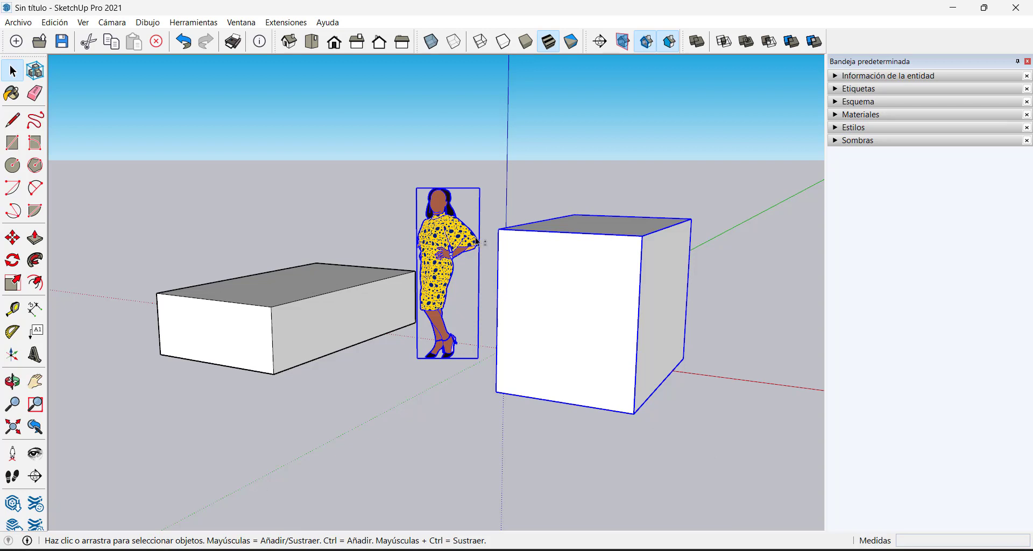
{"action": "left_click", "coordinate": [300, 303], "text": "shift"}
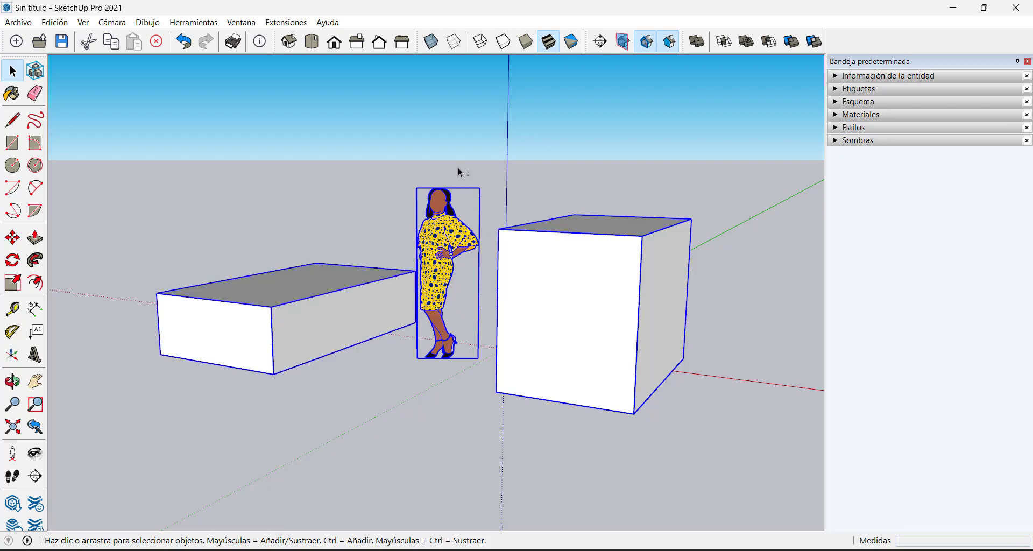
{"action": "left_click", "coordinate": [484, 418]}
Select the scale figure and the tall box with a selection window, and replace that selection with the low box alone
{"action": "left_click_drag", "start_coordinate": [388, 155], "coordinate": [771, 463]}
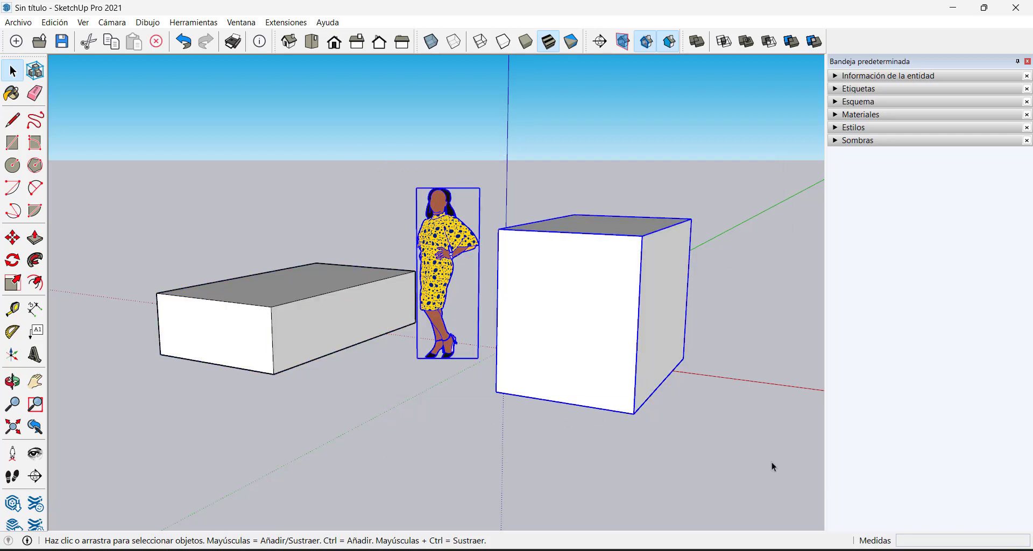
{"action": "left_click", "coordinate": [360, 321]}
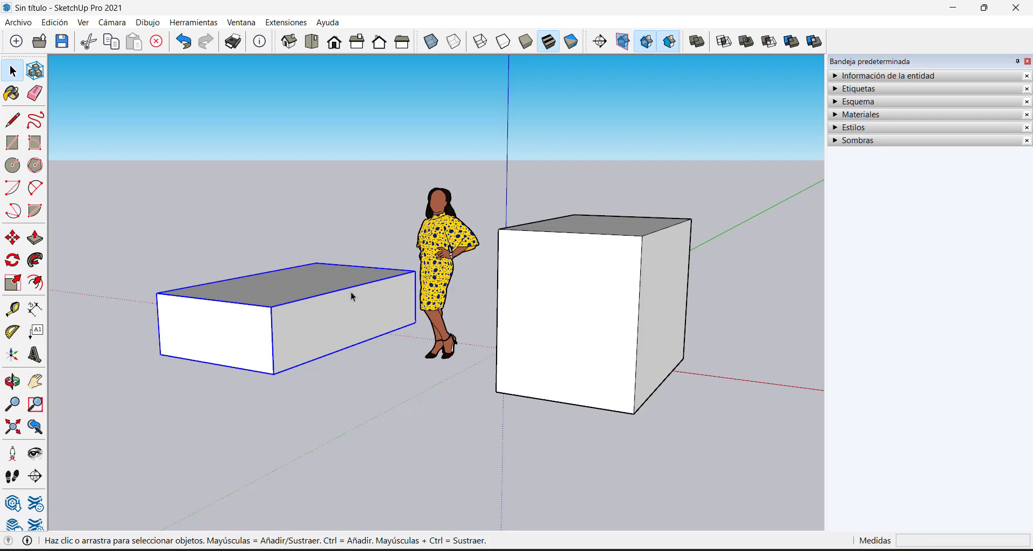
Window-select the scale figure and the tall box, add the low box, remove the figure from the selection, and clear it
{"action": "left_click", "coordinate": [407, 407]}
{"action": "left_click_drag", "start_coordinate": [402, 127], "coordinate": [735, 456]}
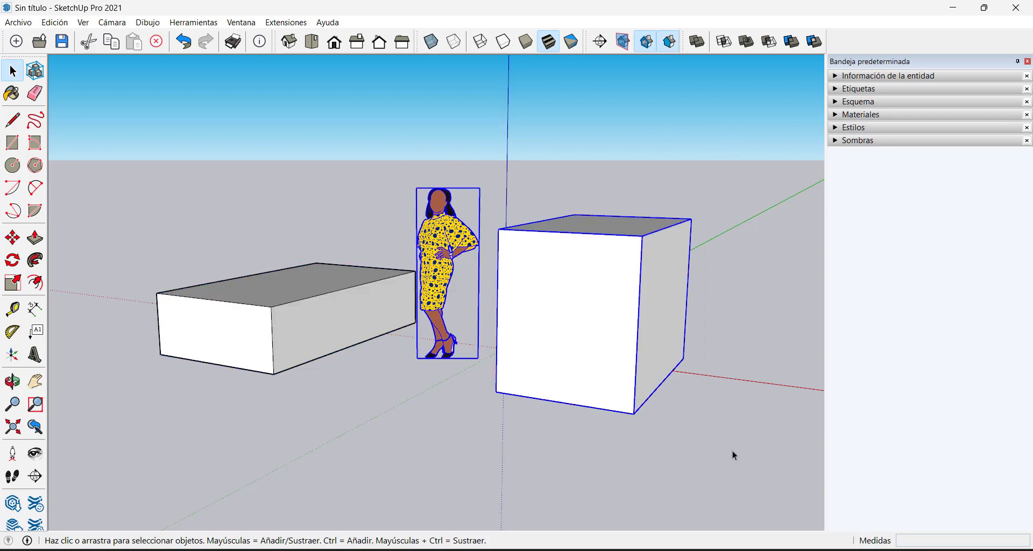
{"action": "left_click", "coordinate": [341, 318], "text": "shift"}
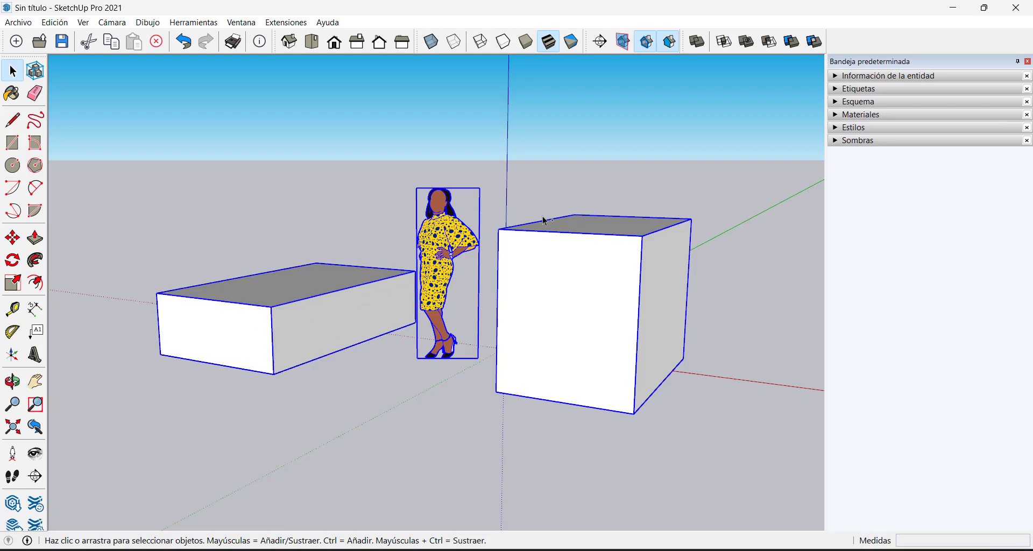
{"action": "left_click", "coordinate": [451, 232], "text": "shift"}
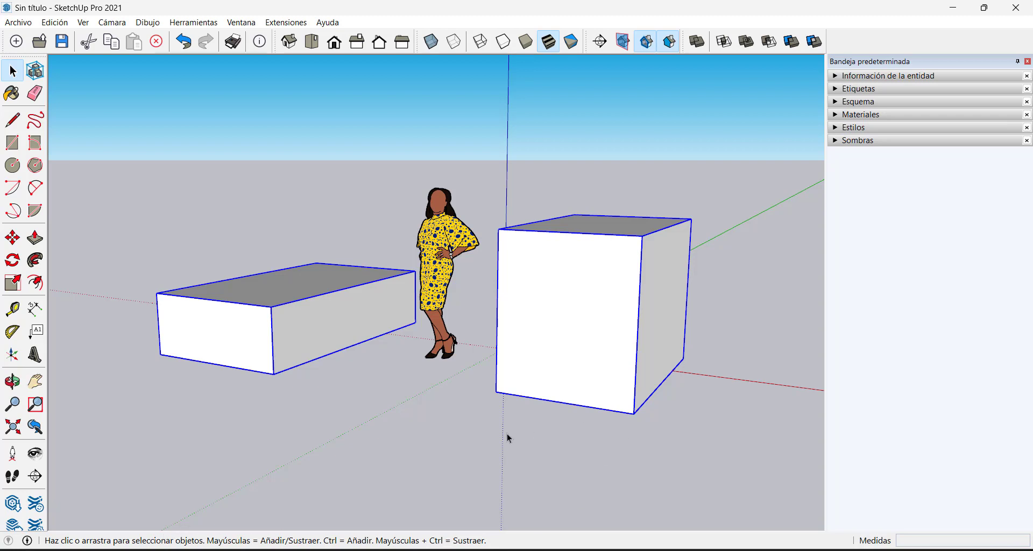
{"action": "middle_click_drag", "start_coordinate": [403, 393], "coordinate": [401, 427]}
{"action": "left_click", "coordinate": [402, 426]}
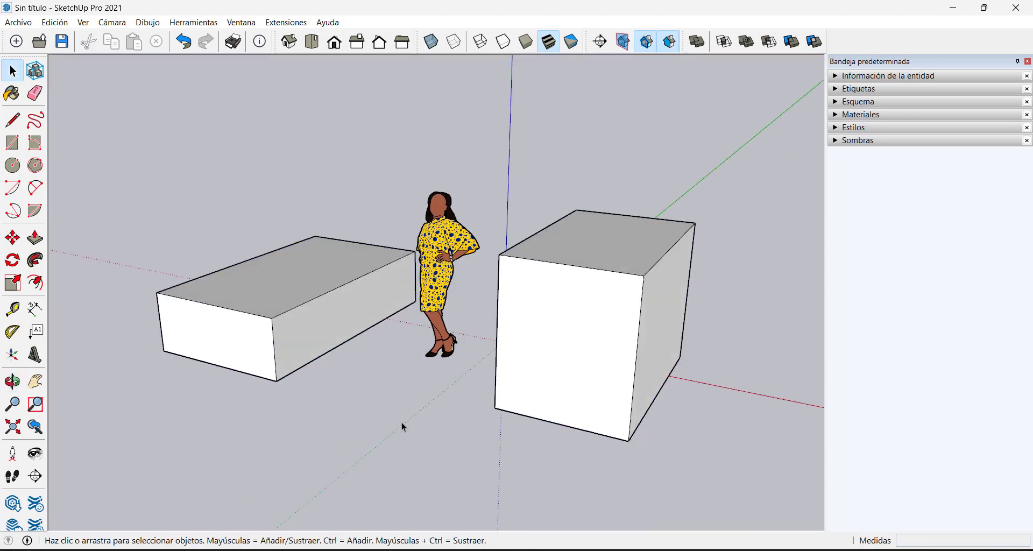
Delete the low box, keeping the scale figure and the tall box
{"action": "scroll", "coordinate": [383, 384], "scroll_direction": "down", "scroll_amount": 3}
{"action": "left_click", "coordinate": [348, 334]}
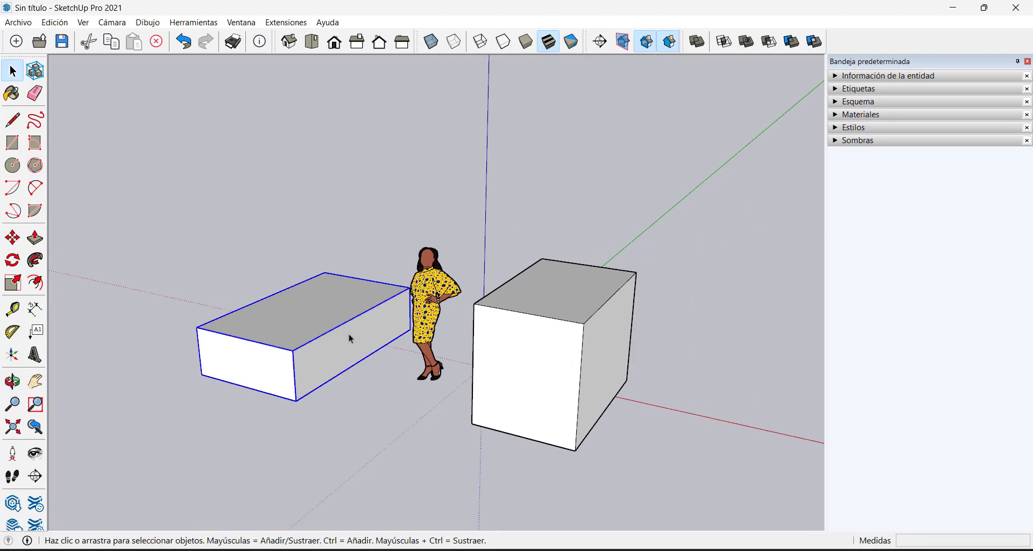
{"action": "key", "text": "Delete"}
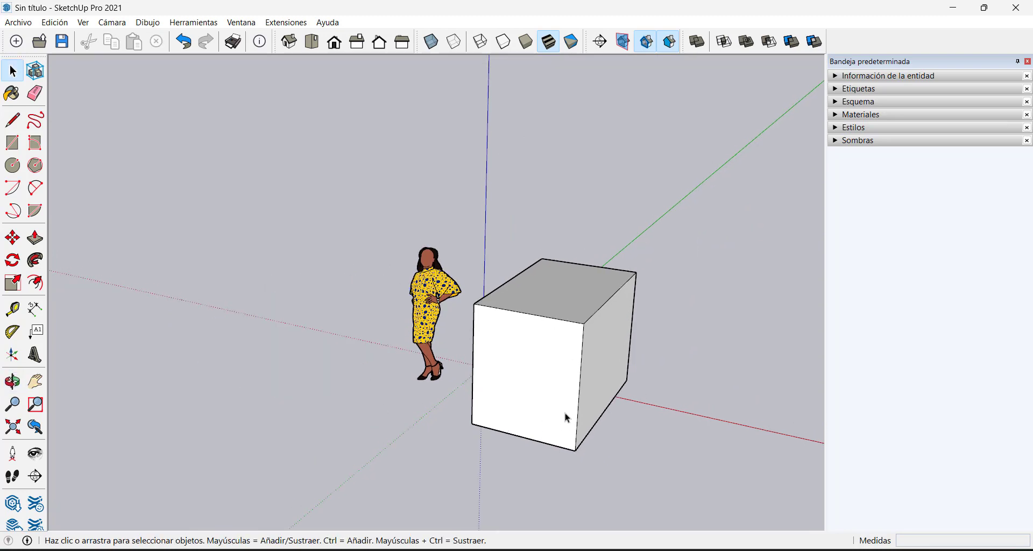
{"action": "left_click", "coordinate": [561, 384]}
{"action": "left_click", "coordinate": [748, 279]}
Orbit around the scale figure and the box, from a ground-level view up to a raised viewpoint
{"action": "middle_click_drag", "start_coordinate": [544, 376], "coordinate": [658, 321]}
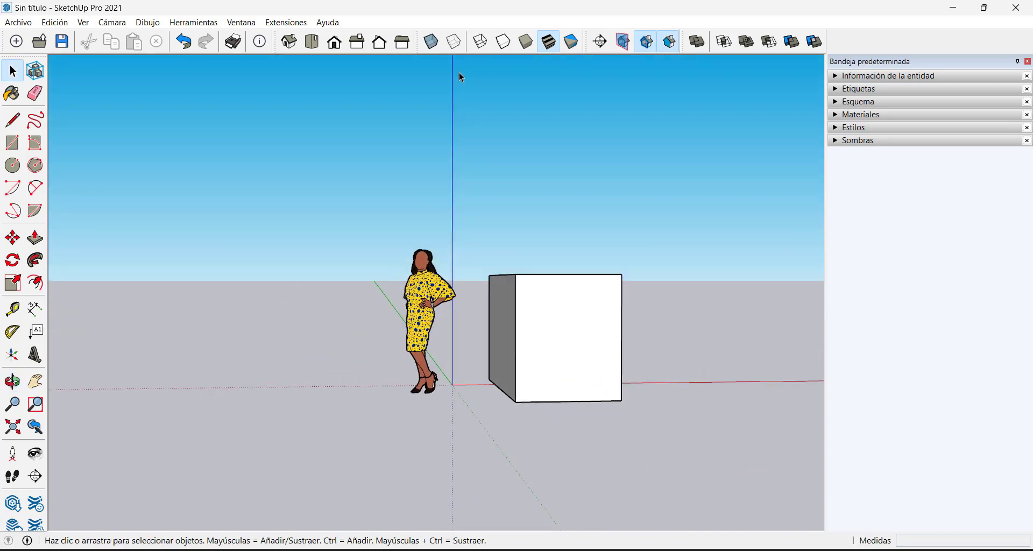
{"action": "middle_click_drag", "start_coordinate": [458, 254], "coordinate": [545, 312]}
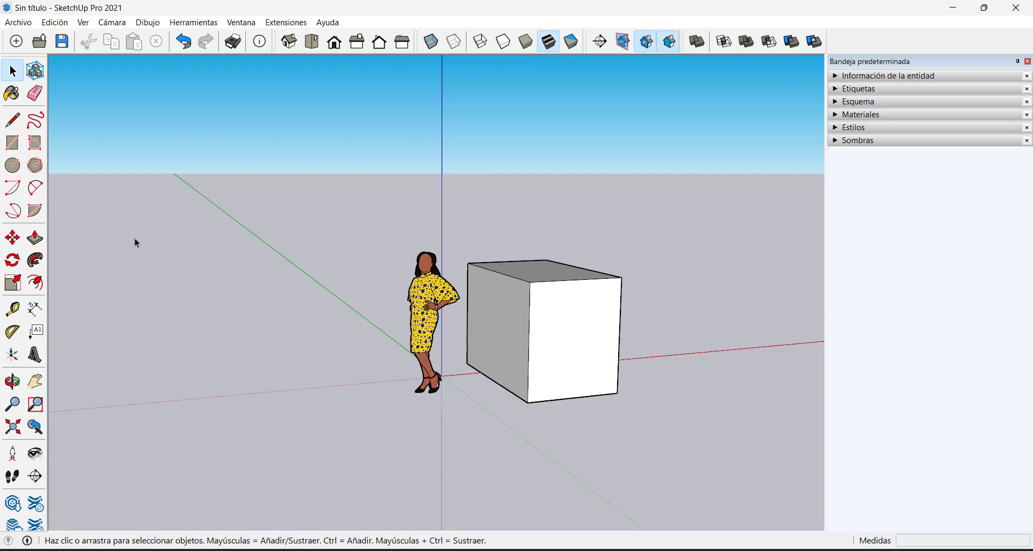
{"action": "middle_click_drag", "start_coordinate": [506, 283], "coordinate": [530, 267]}
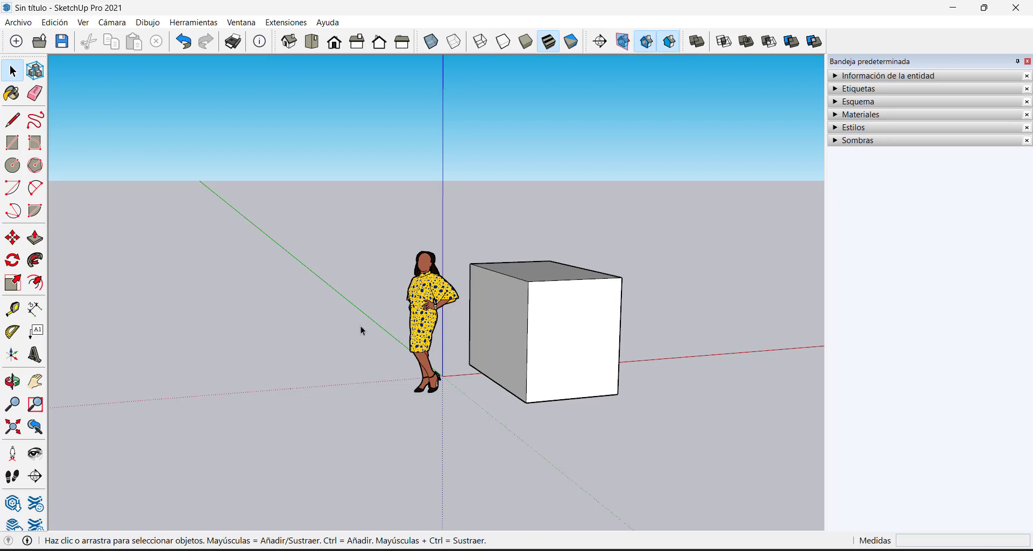
{"action": "middle_click_drag", "start_coordinate": [406, 239], "coordinate": [479, 282]}
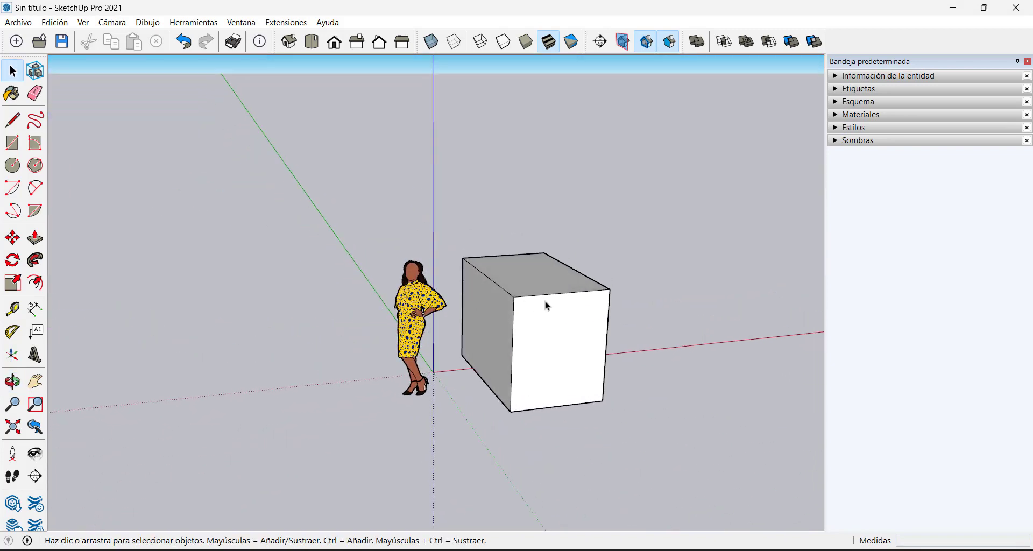
Zoom in and out repeatedly on the scale figure and the box from the raised viewpoint
{"action": "scroll", "coordinate": [598, 296], "scroll_direction": "up", "scroll_amount": 3}
{"action": "scroll", "coordinate": [598, 296], "scroll_direction": "down", "scroll_amount": 3}
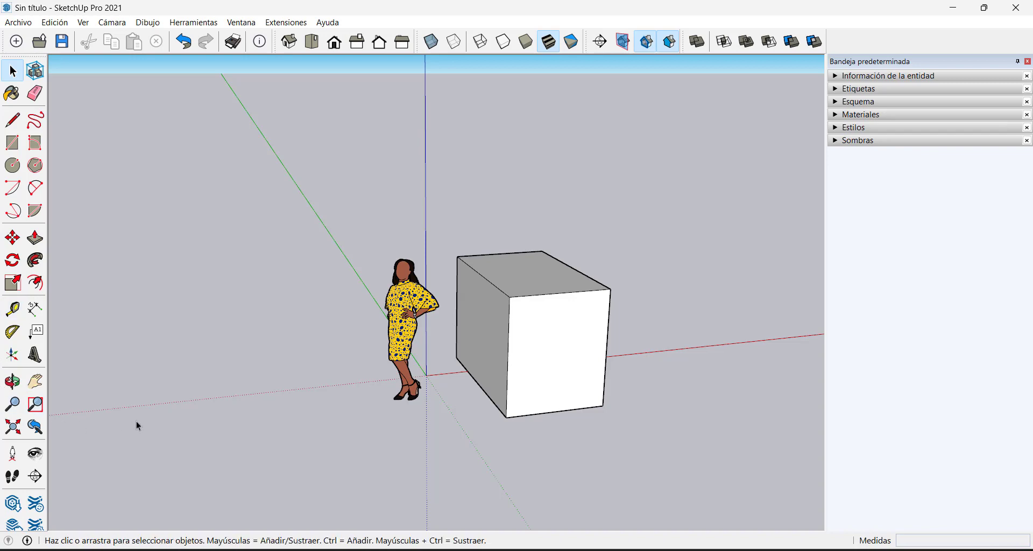
{"action": "scroll", "coordinate": [489, 273], "scroll_direction": "up", "scroll_amount": 3}
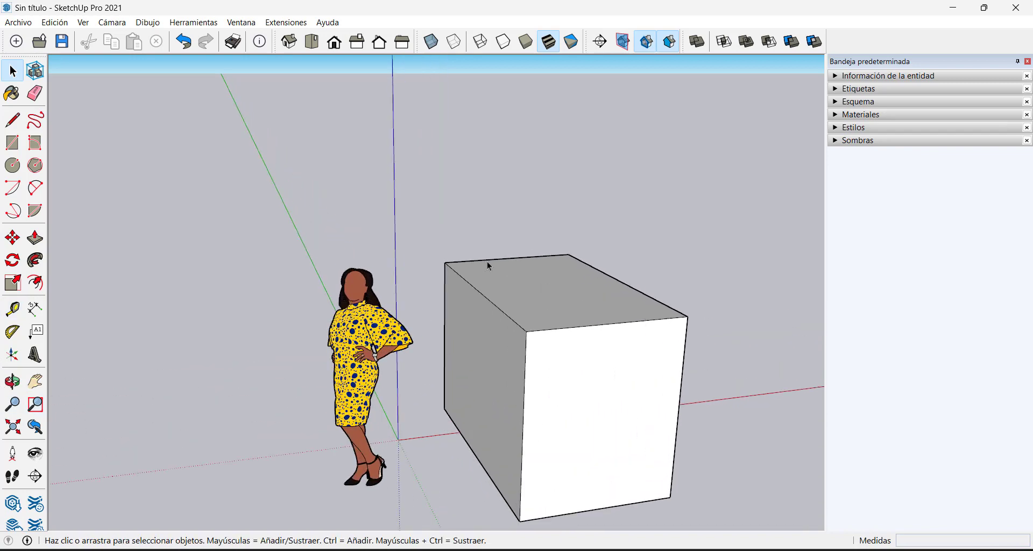
{"action": "scroll", "coordinate": [487, 268], "scroll_direction": "down", "scroll_amount": 5}
{"action": "scroll", "coordinate": [514, 271], "scroll_direction": "up", "scroll_amount": 3}
{"action": "scroll", "coordinate": [515, 299], "scroll_direction": "down", "scroll_amount": 3}
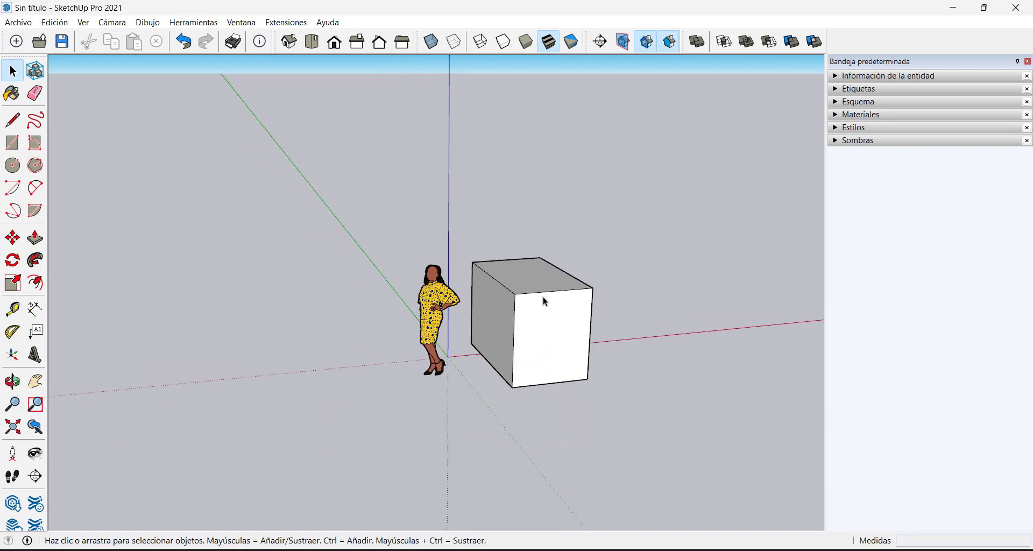
{"action": "scroll", "coordinate": [544, 297], "scroll_direction": "up", "scroll_amount": 3}
{"action": "scroll", "coordinate": [548, 317], "scroll_direction": "down", "scroll_amount": 2}
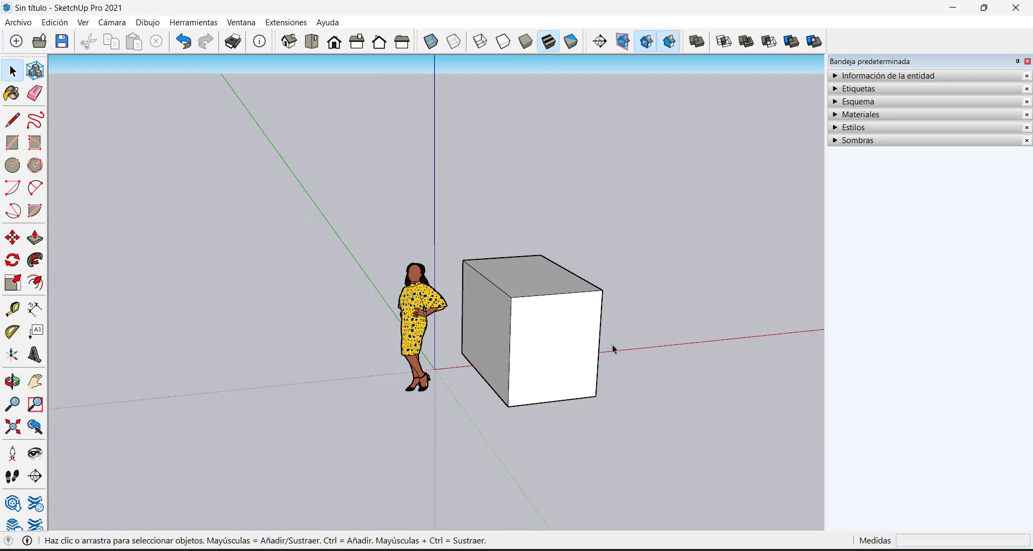
Use the Zoom tool to zoom out from the figure and the box, and vary the magnification in both directions
{"action": "left_click", "coordinate": [13, 403]}
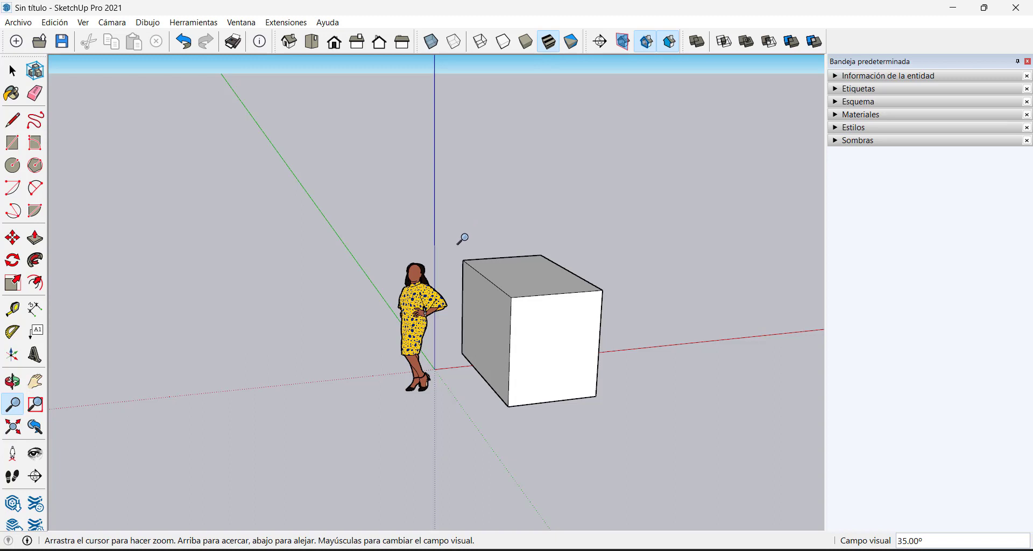
{"action": "left_click_drag", "start_coordinate": [462, 249], "coordinate": [431, 417]}
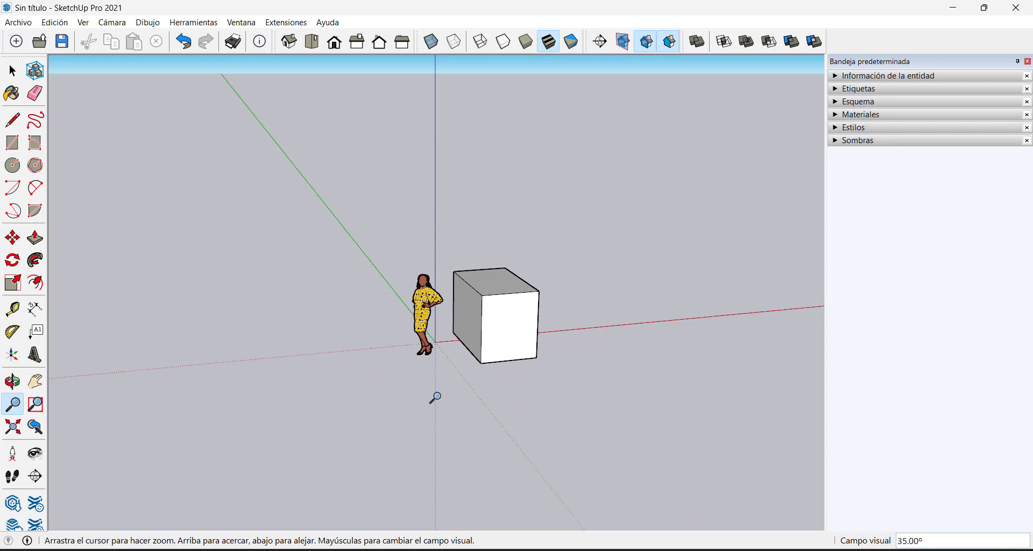
{"action": "scroll", "coordinate": [460, 266], "scroll_direction": "up", "scroll_amount": 3}
{"action": "scroll", "coordinate": [460, 266], "scroll_direction": "down", "scroll_amount": 3}
{"action": "scroll", "coordinate": [458, 263], "scroll_direction": "up", "scroll_amount": 4}
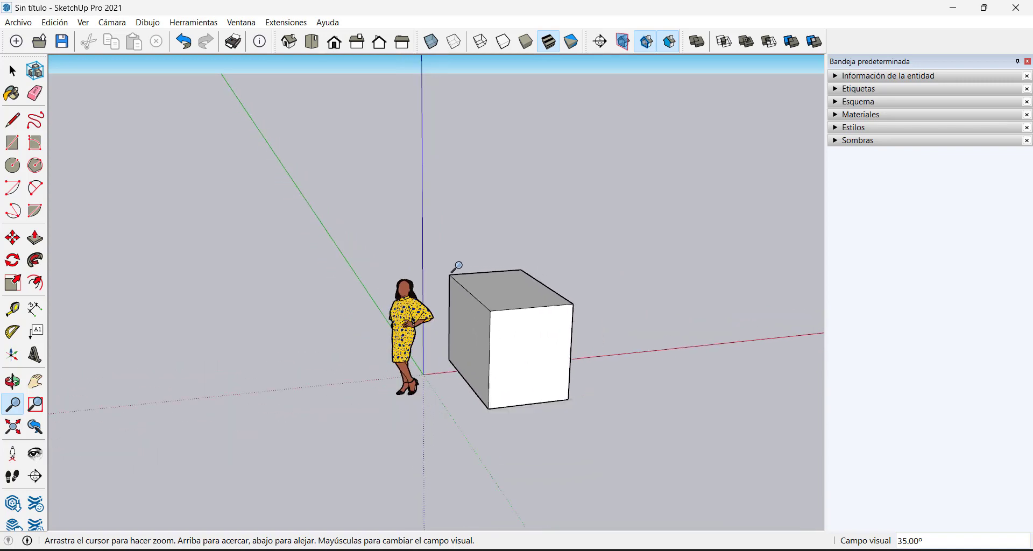
{"action": "scroll", "coordinate": [454, 264], "scroll_direction": "down", "scroll_amount": 3}
{"action": "scroll", "coordinate": [455, 263], "scroll_direction": "up", "scroll_amount": 1}
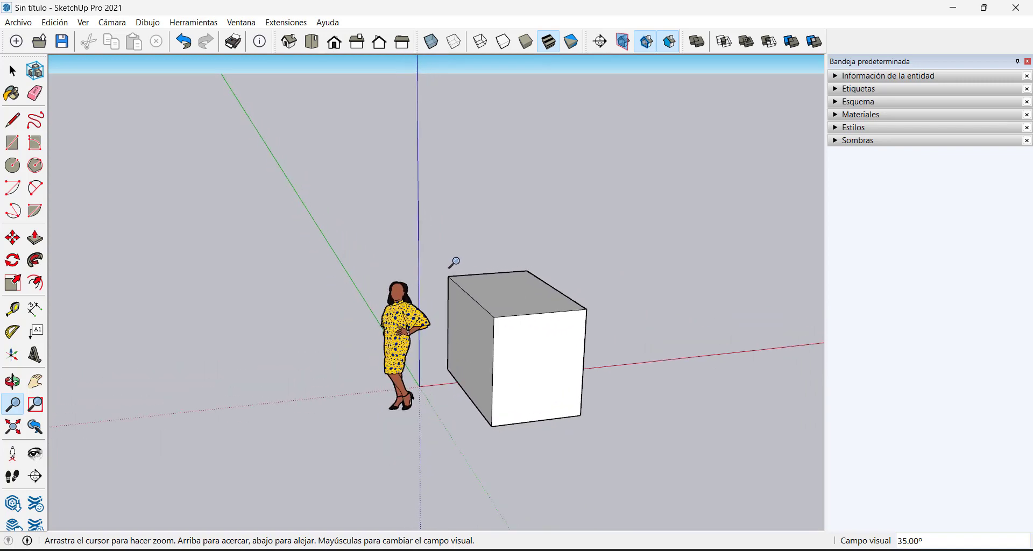
Enlarge the area around the scale figure and the box with Zoom Window, and step back to the previous view
{"action": "left_click", "coordinate": [36, 405]}
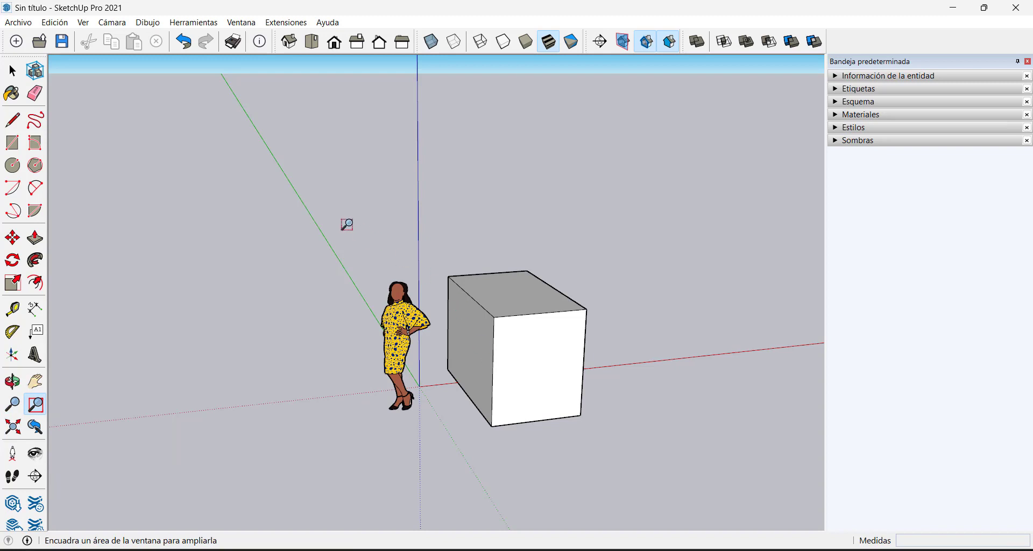
{"action": "left_click_drag", "start_coordinate": [348, 223], "coordinate": [592, 445]}
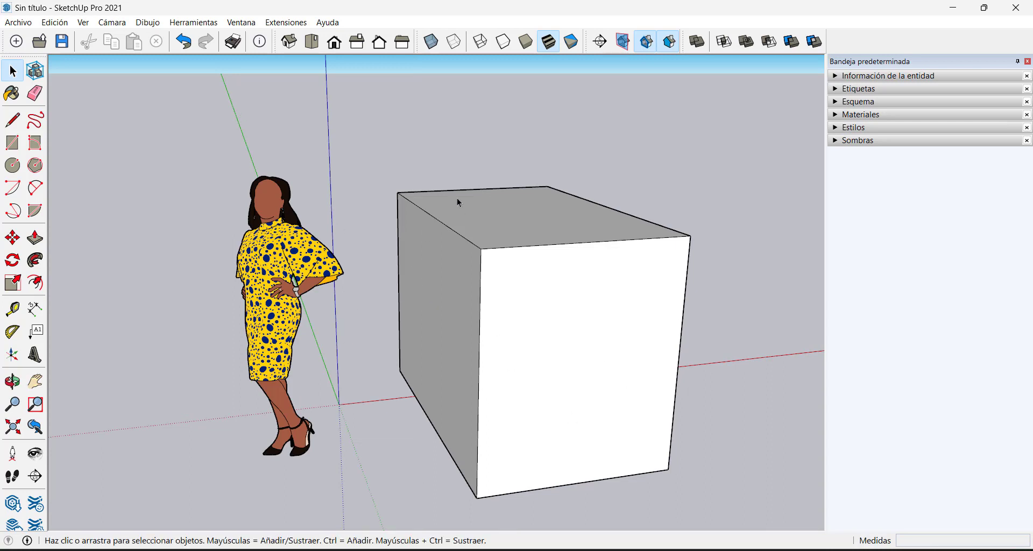
{"action": "left_click", "coordinate": [35, 427]}
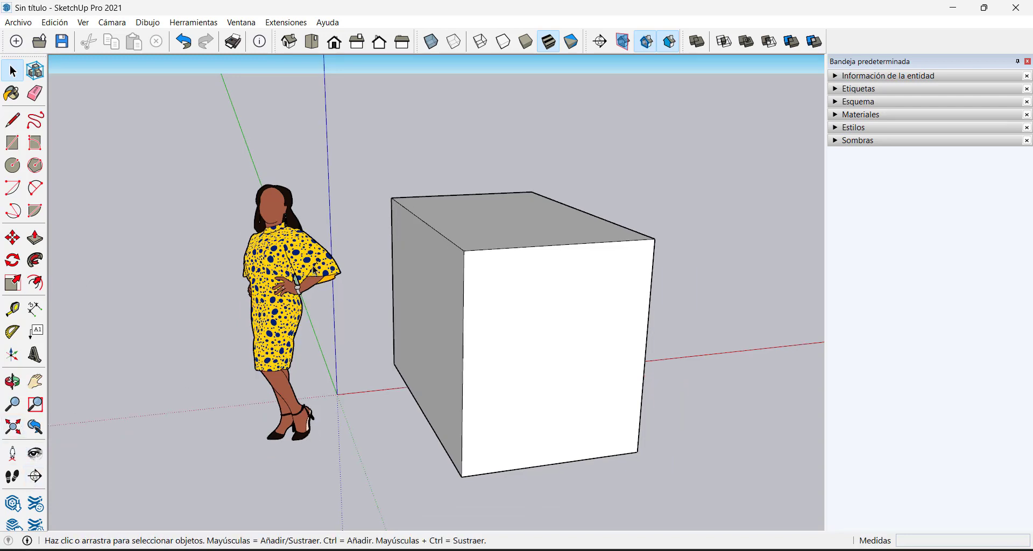
Fit the whole model with Zoom Extents from far away, and again from a close-up of the figure's wristwatch
{"action": "scroll", "coordinate": [314, 271], "scroll_direction": "down", "scroll_amount": 8}
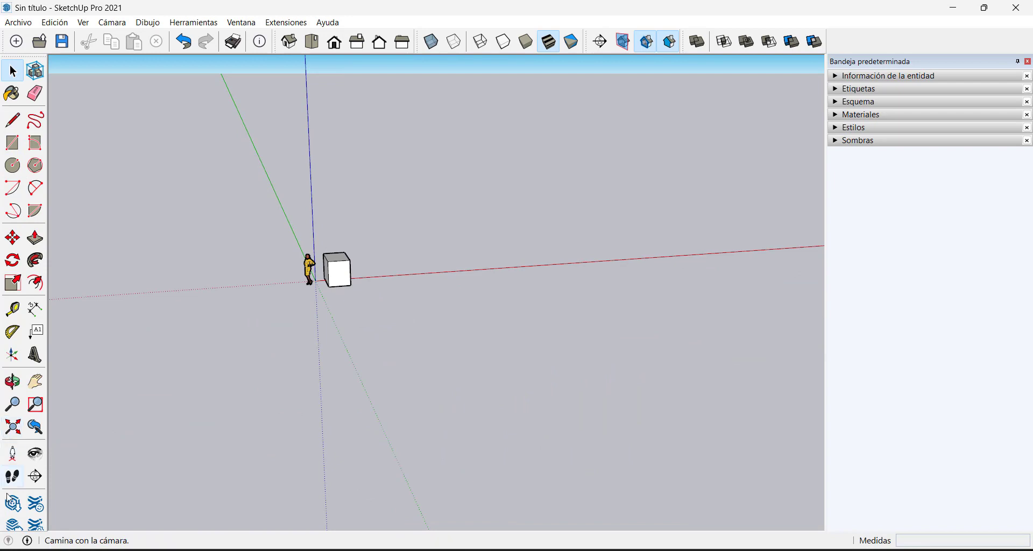
{"action": "left_click", "coordinate": [14, 431]}
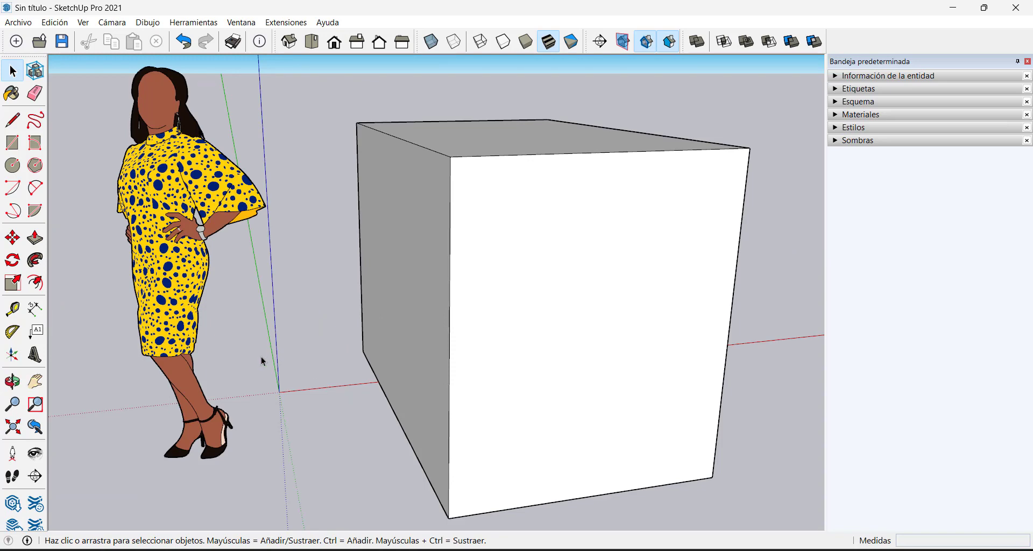
{"action": "scroll", "coordinate": [203, 248], "scroll_direction": "up", "scroll_amount": 8}
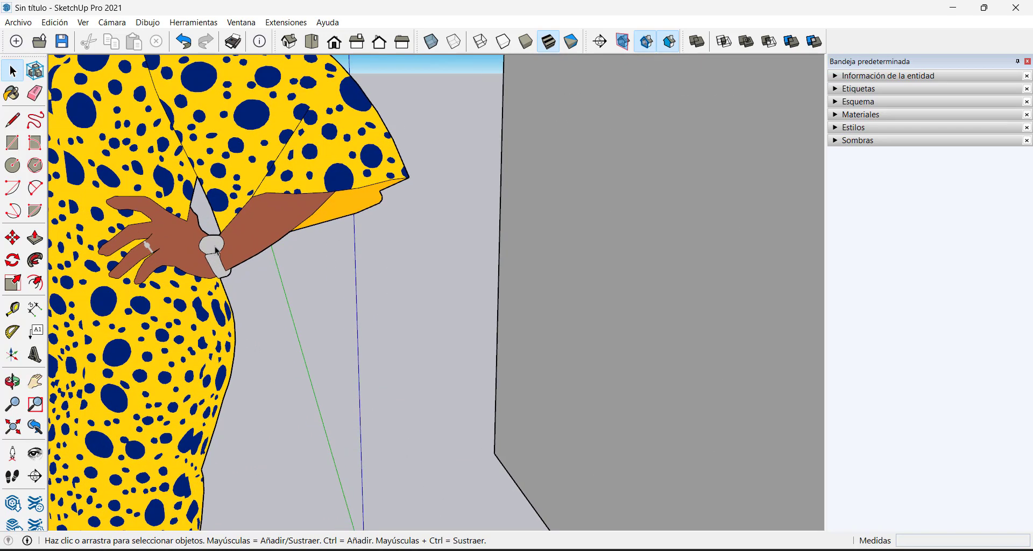
{"action": "scroll", "coordinate": [207, 241], "scroll_direction": "up", "scroll_amount": 5}
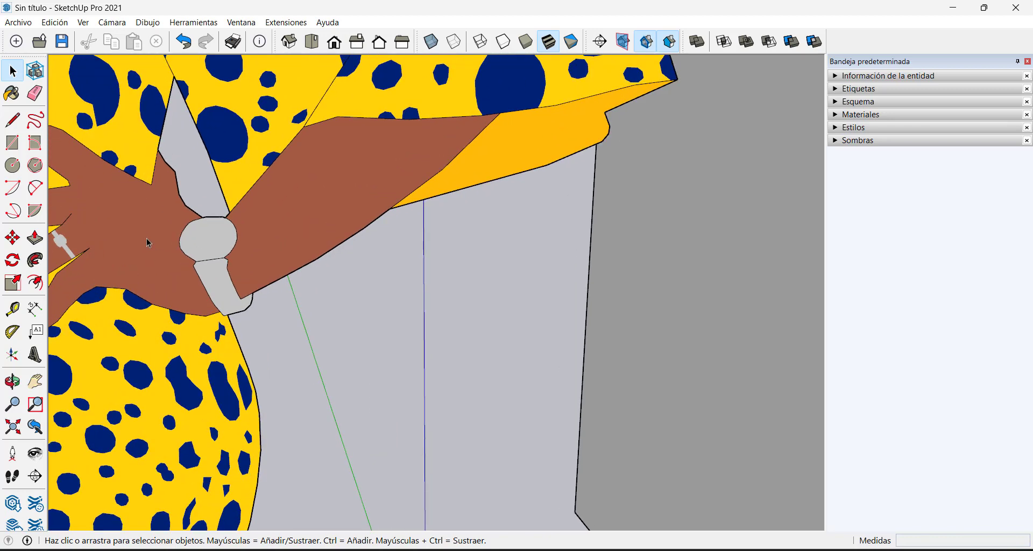
{"action": "left_click", "coordinate": [13, 426]}
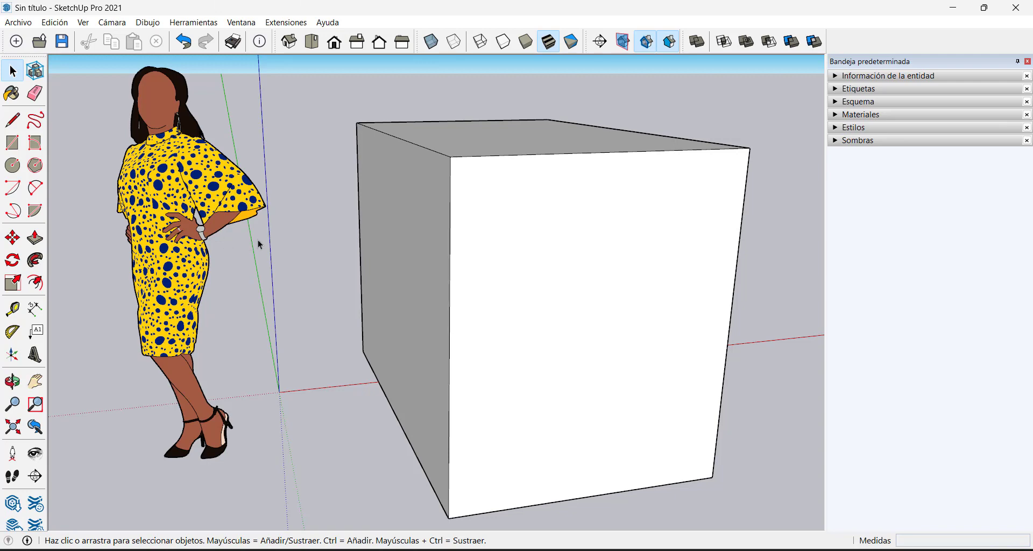
Draw a circle of about 0.46 m radius on the ground well away from the box, and pull it up into a cylinder
{"action": "scroll", "coordinate": [250, 228], "scroll_direction": "down", "scroll_amount": 3}
{"action": "scroll", "coordinate": [250, 230], "scroll_direction": "down", "scroll_amount": 5}
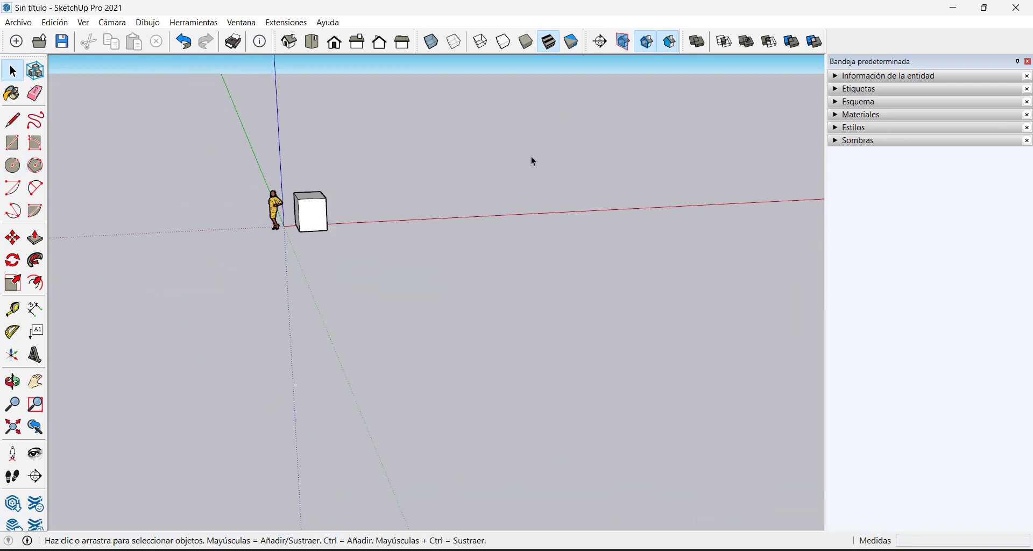
{"action": "left_click", "coordinate": [12, 166]}
{"action": "left_click", "coordinate": [489, 165]}
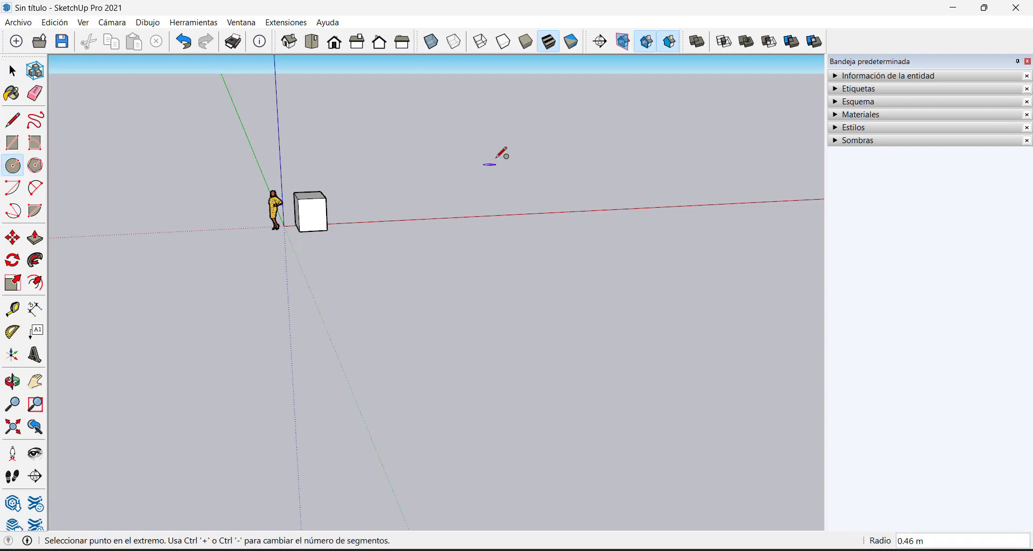
{"action": "left_click", "coordinate": [499, 156]}
{"action": "middle_click_drag", "start_coordinate": [496, 190], "coordinate": [497, 164]}
{"action": "key", "text": "p"}
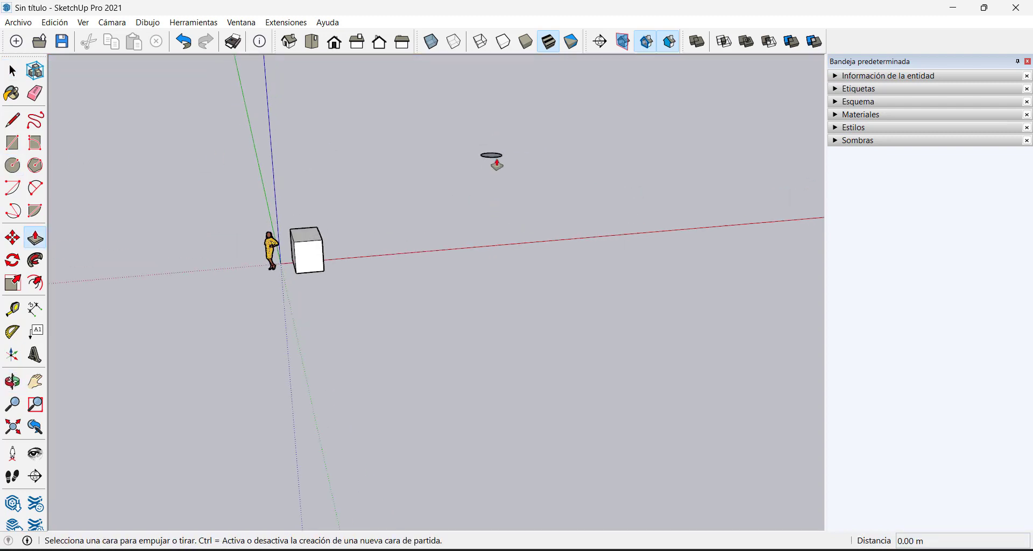
{"action": "left_click_drag", "start_coordinate": [496, 161], "coordinate": [487, 103]}
{"action": "key", "text": "space"}
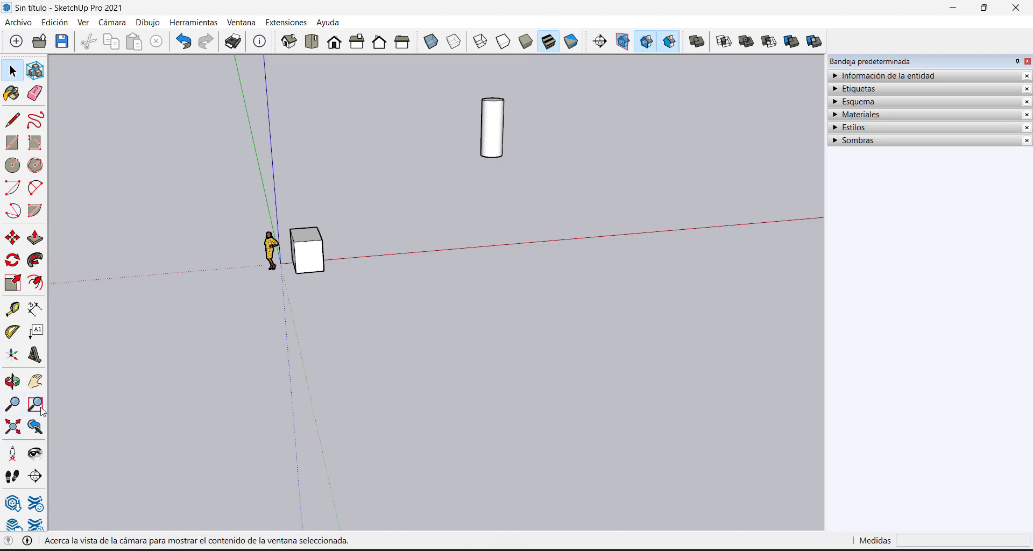
Bring the figure, the box and the cylinder into view with Zoom Extents, and delete the cylinder
{"action": "middle_click_drag", "start_coordinate": [258, 315], "coordinate": [168, 377]}
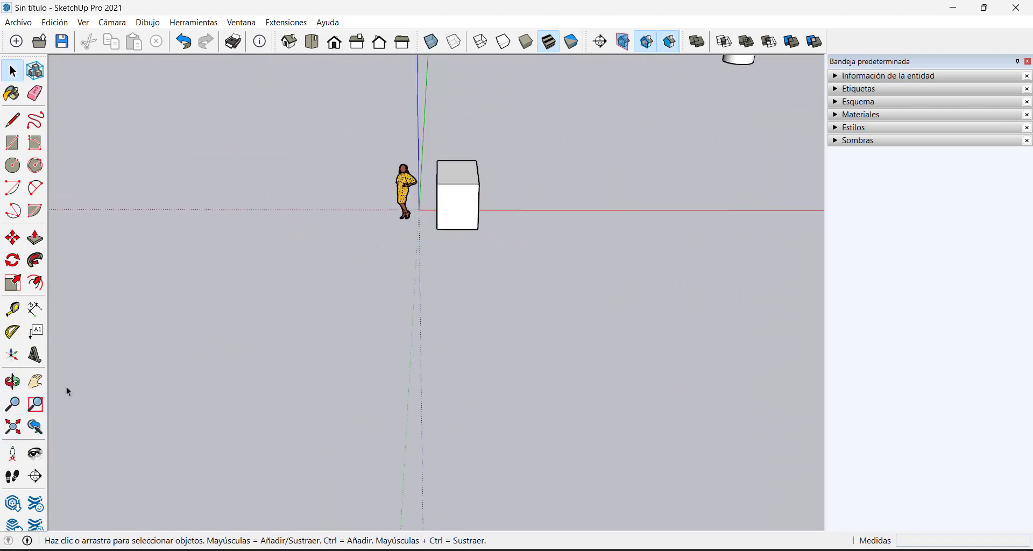
{"action": "left_click", "coordinate": [14, 427]}
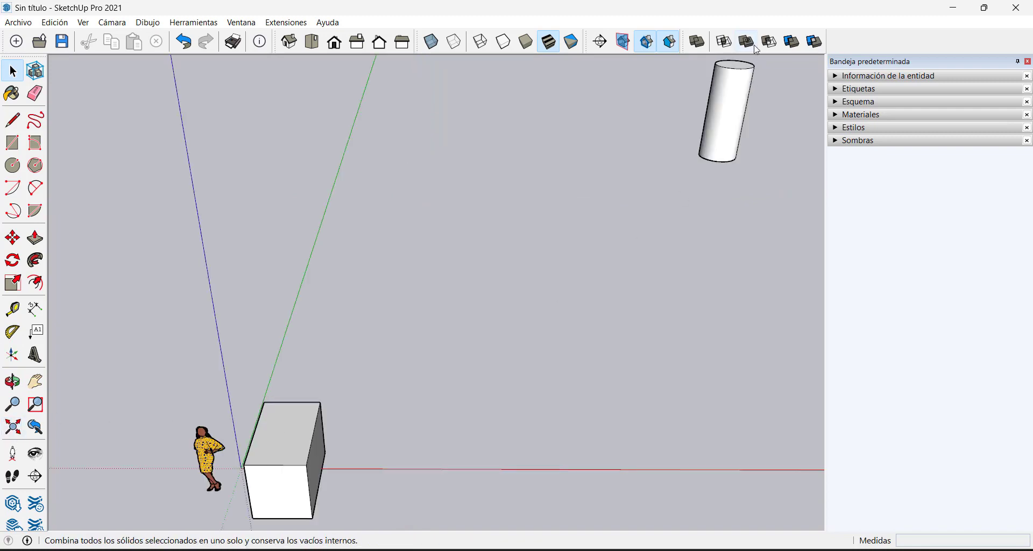
{"action": "scroll", "coordinate": [646, 207], "scroll_direction": "down", "scroll_amount": 4}
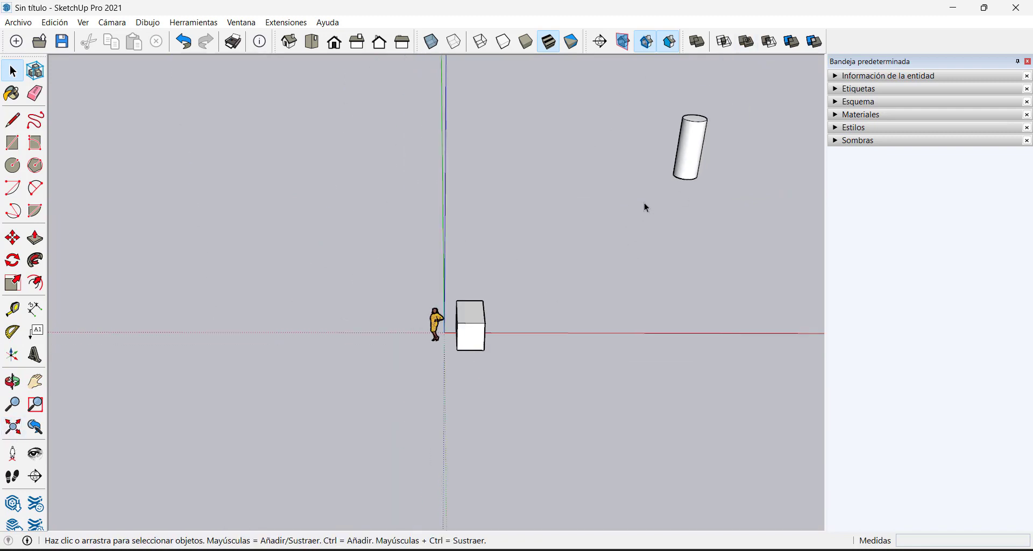
{"action": "left_click_drag", "start_coordinate": [640, 106], "coordinate": [624, 82]}
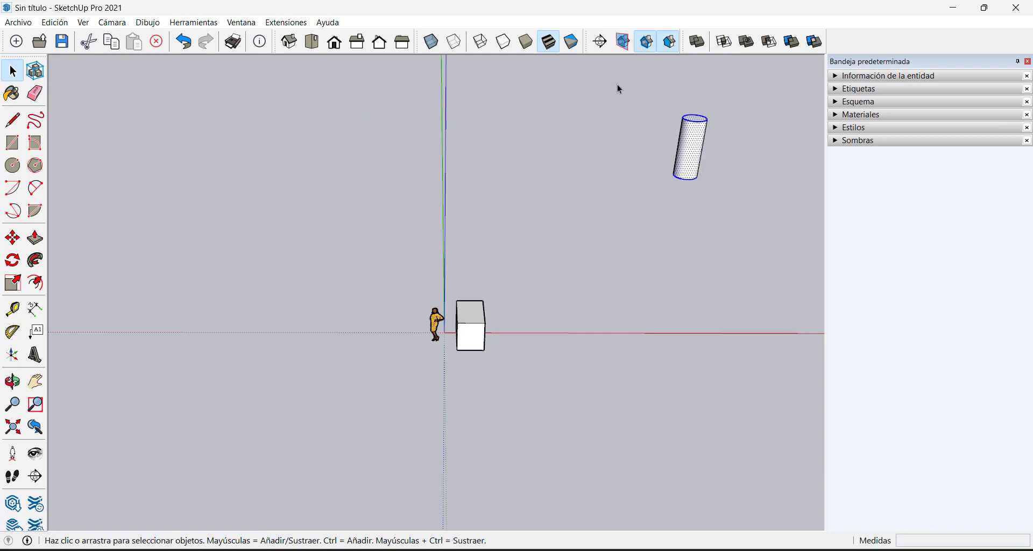
{"action": "key", "text": "Delete"}
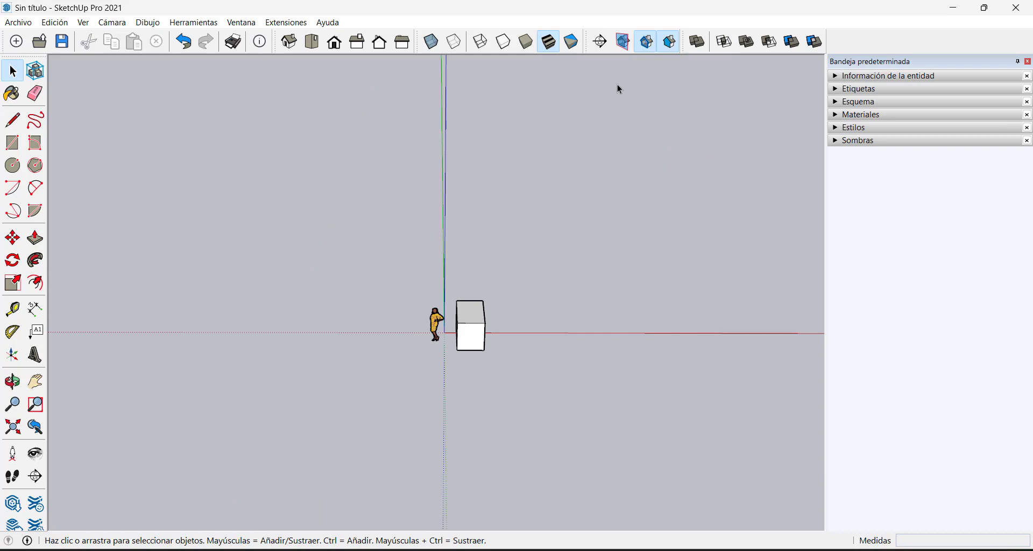
Step back repeatedly through the earlier camera views of the scale figure and the box with the Previous view command
{"action": "left_click", "coordinate": [36, 428]}
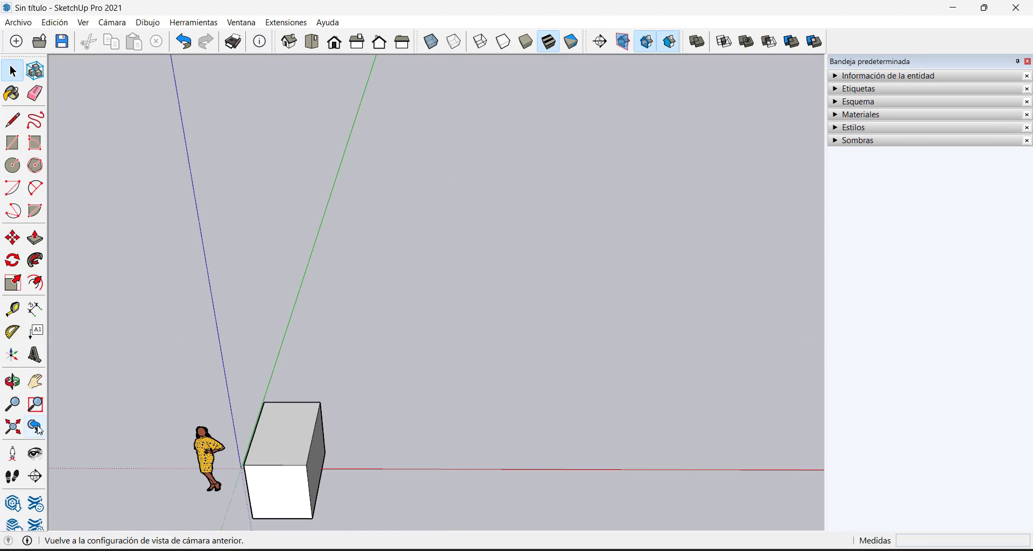
{"action": "left_click", "coordinate": [38, 430]}
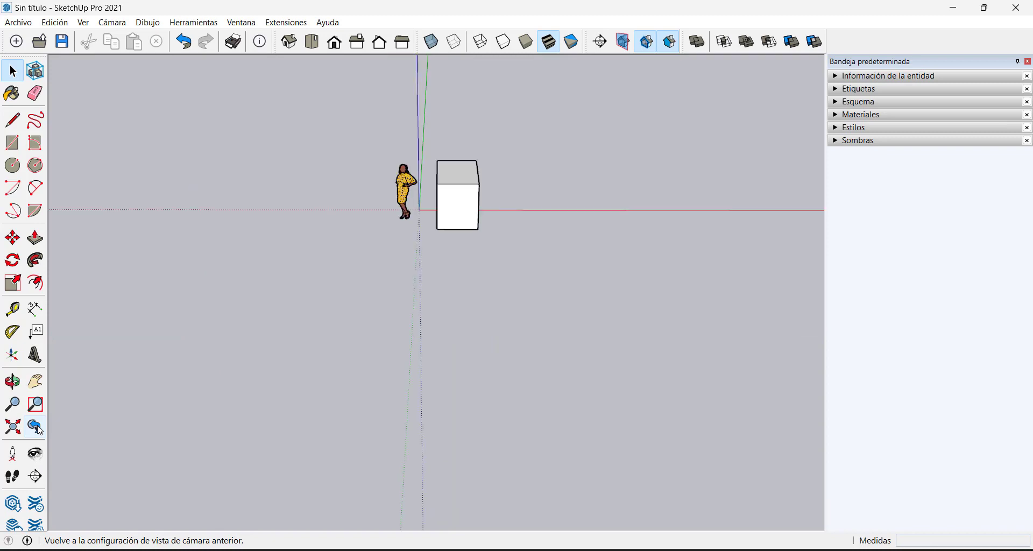
{"action": "left_click", "coordinate": [38, 430]}
{"action": "left_click", "coordinate": [39, 429]}
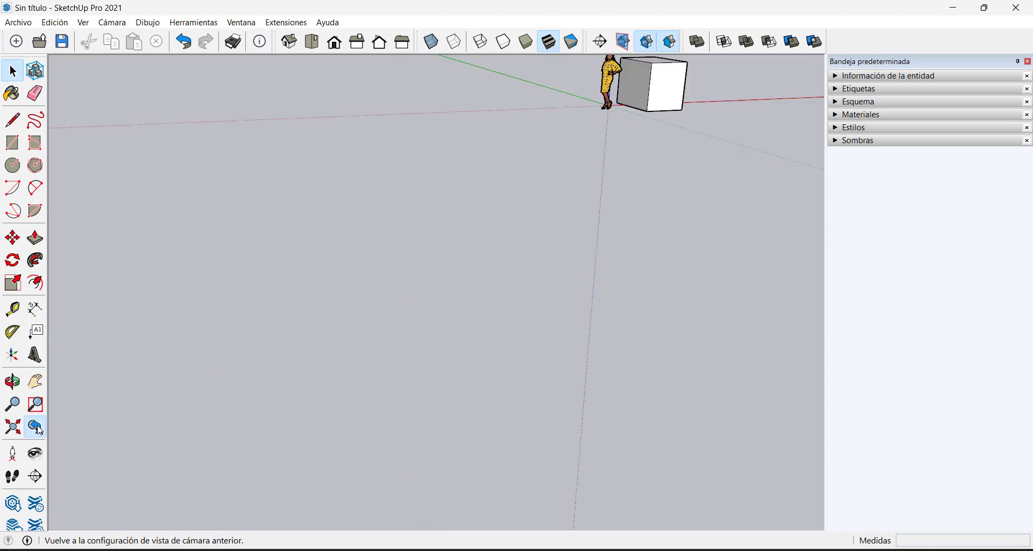
{"action": "left_click", "coordinate": [39, 430]}
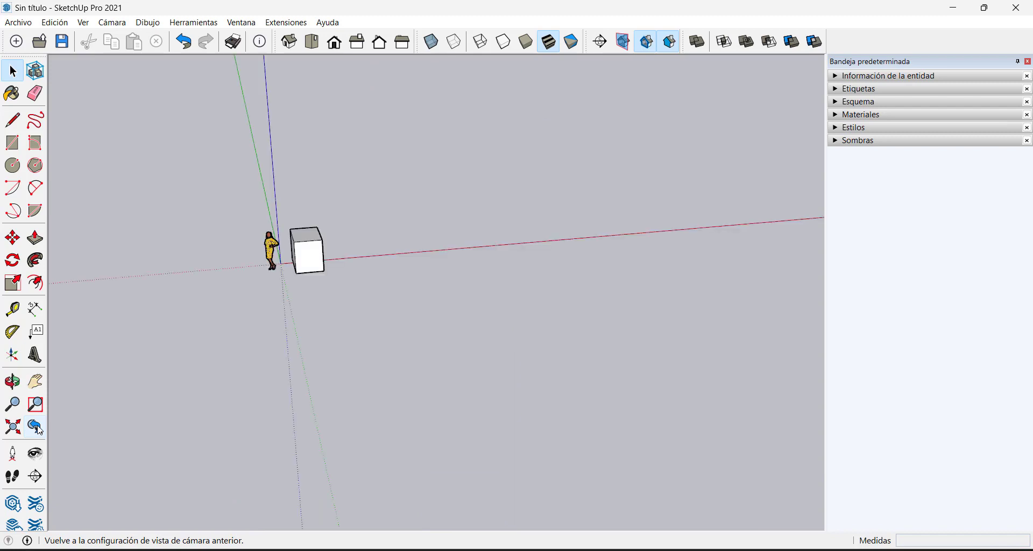
{"action": "left_click", "coordinate": [38, 430]}
{"action": "left_click", "coordinate": [38, 430]}
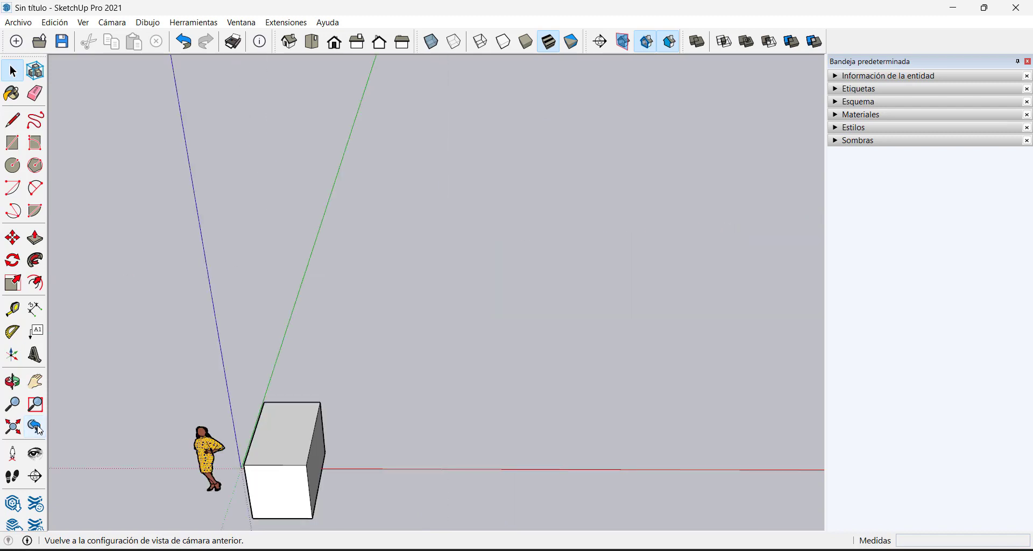
{"action": "left_click", "coordinate": [38, 429]}
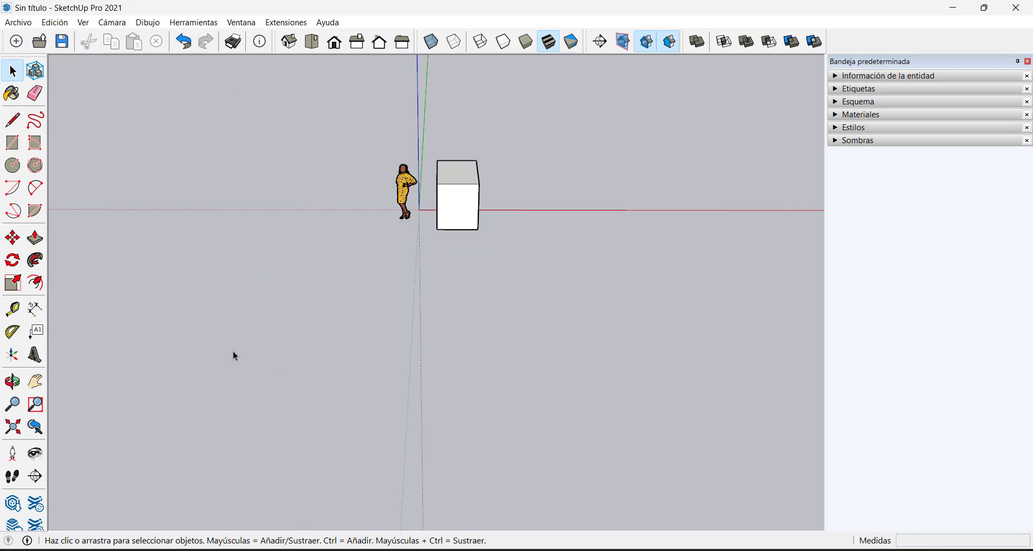
Select the whole box beside the scale figure, including all its faces and edges, and delete it
{"action": "middle_click_drag", "start_coordinate": [511, 252], "coordinate": [512, 141]}
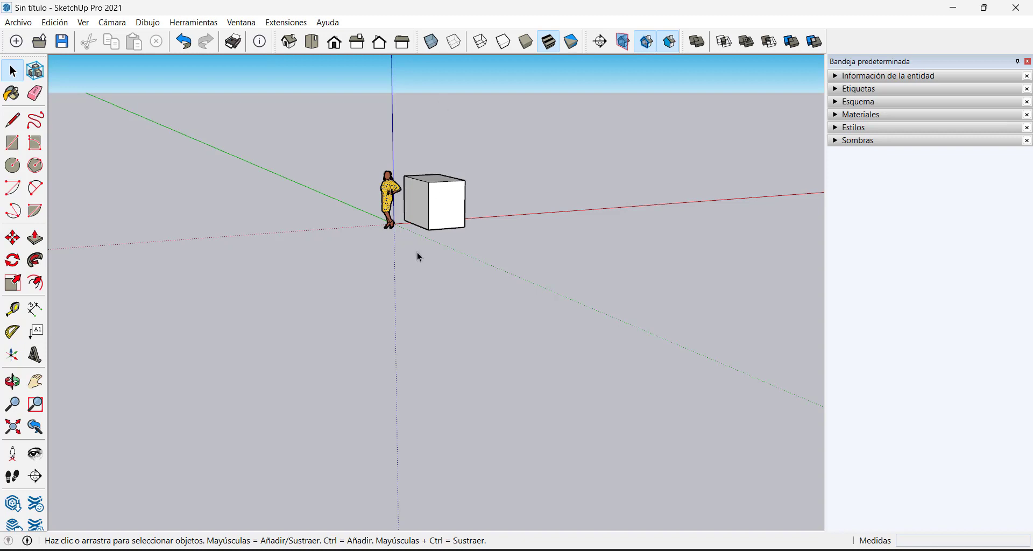
{"action": "middle_click_drag", "start_coordinate": [344, 189], "coordinate": [340, 199]}
{"action": "scroll", "coordinate": [384, 194], "scroll_direction": "up", "scroll_amount": 4}
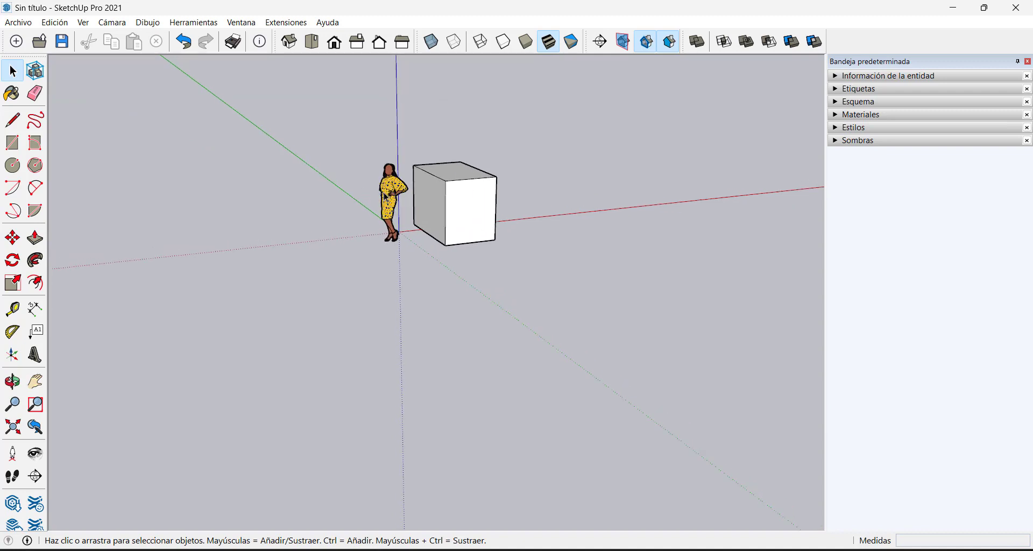
{"action": "middle_click_drag", "start_coordinate": [463, 150], "coordinate": [446, 229]}
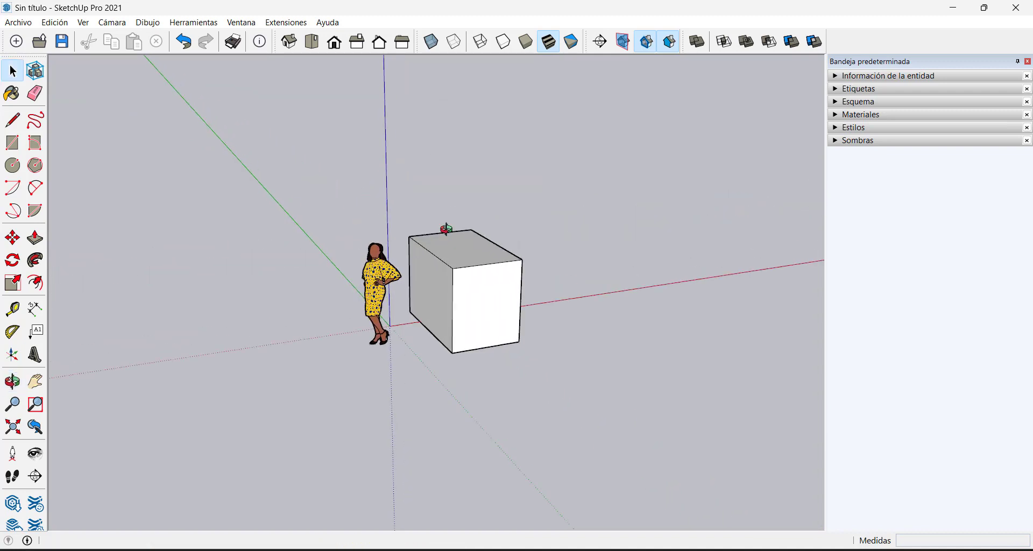
{"action": "left_click", "coordinate": [454, 251]}
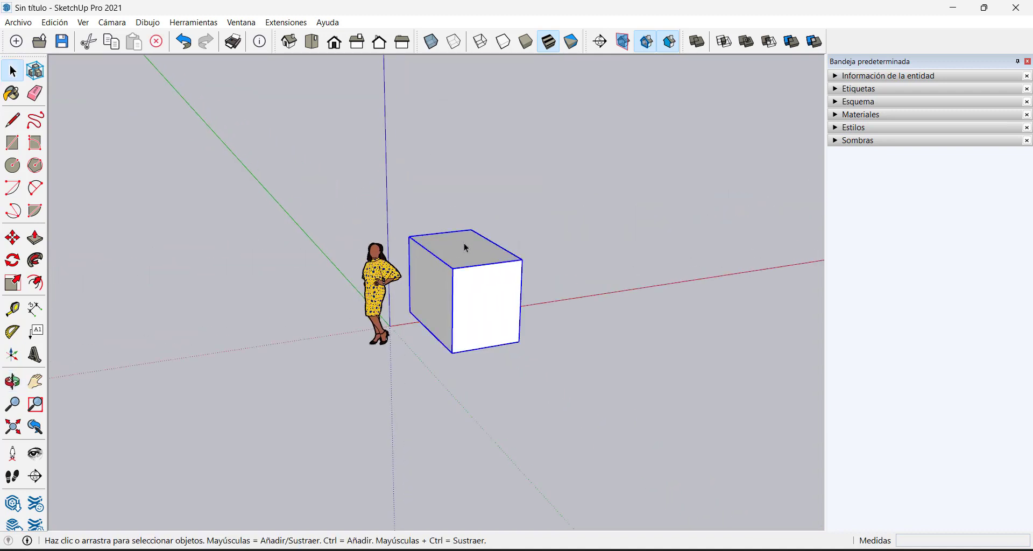
{"action": "key", "text": "Delete"}
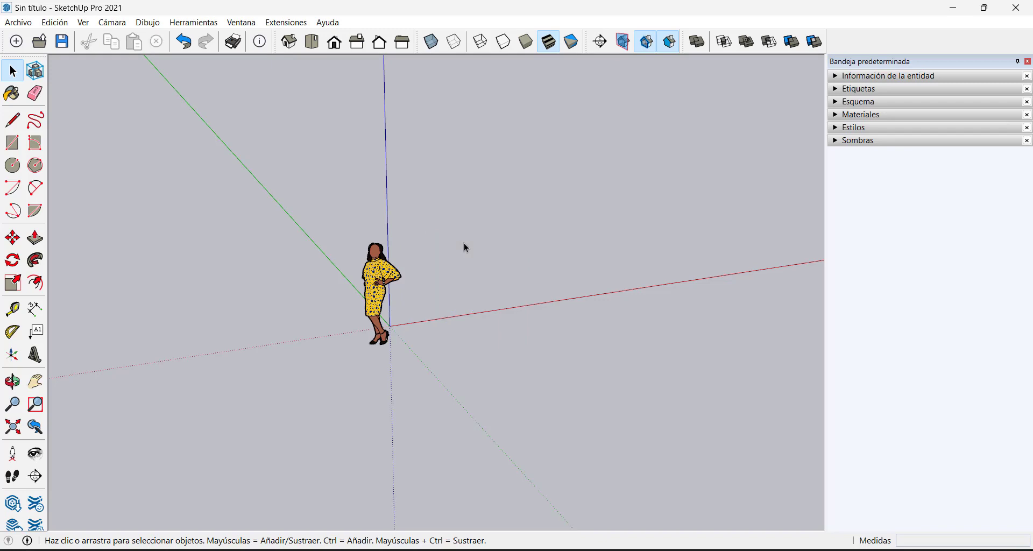